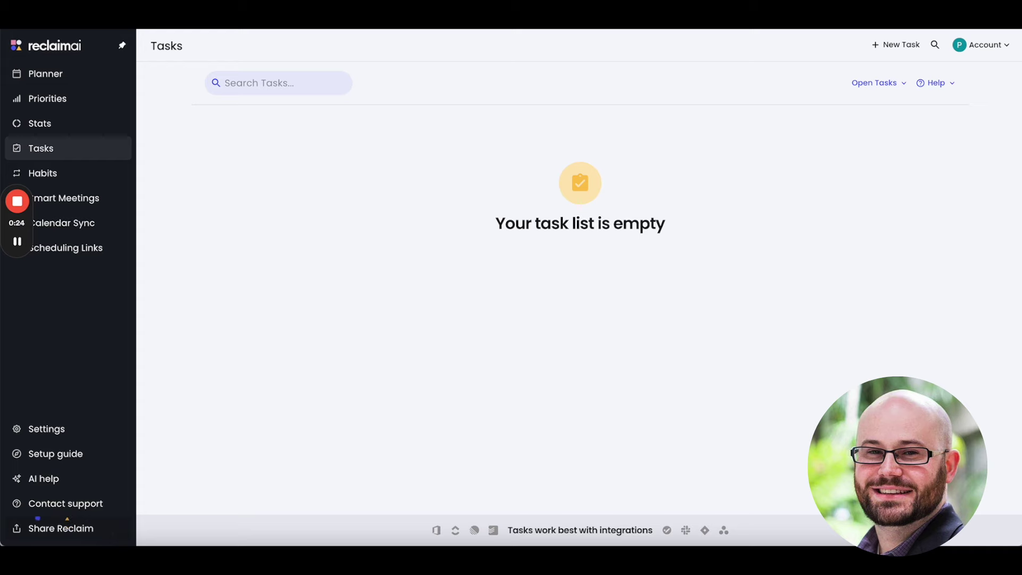
Open the account menu at the top right of Reclaim.ai.
left_click(992, 45)
View Billing & Team, then review which connected calendar Reclaim schedules on.
left_click(964, 109)
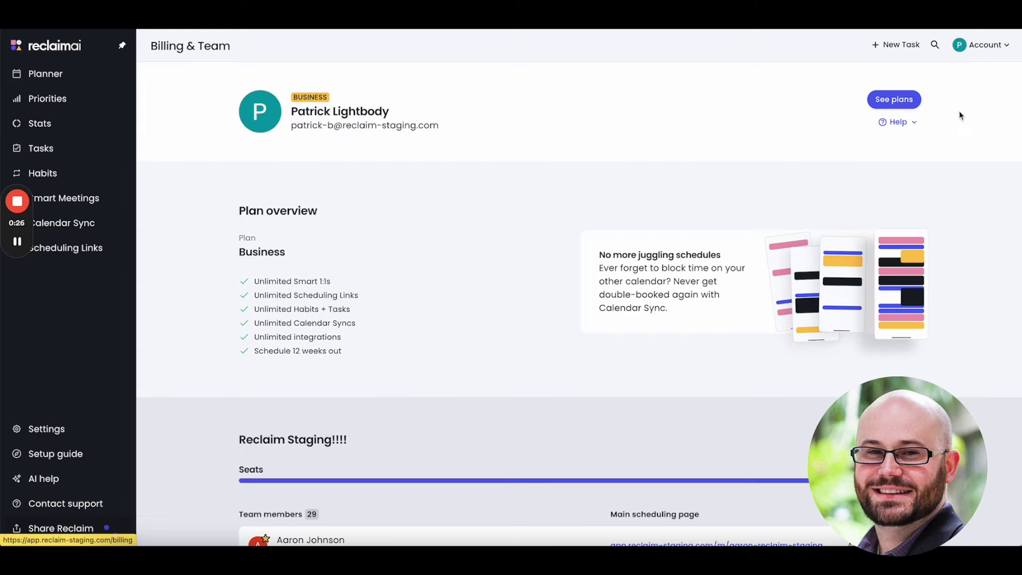
left_click(985, 53)
left_click(951, 136)
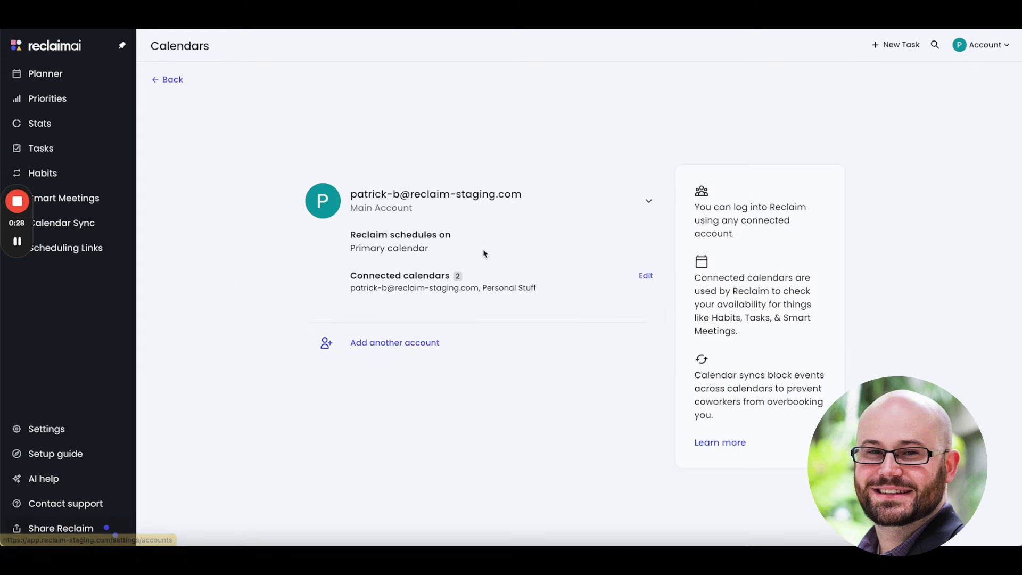
mouse_move(352, 251)
left_mouse_down()
mouse_move(429, 253)
mouse_move(355, 252)
mouse_move(348, 241)
left_mouse_up()
left_click(348, 241)
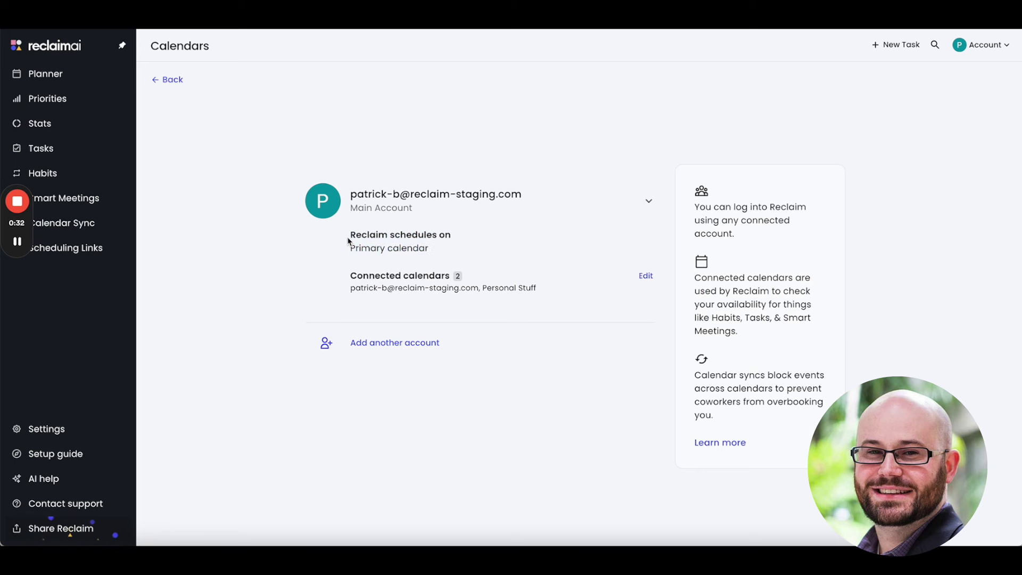
Start a new habit and check its 'Calendar to schedule events on' choices, leaving them unchanged.
left_click(89, 171)
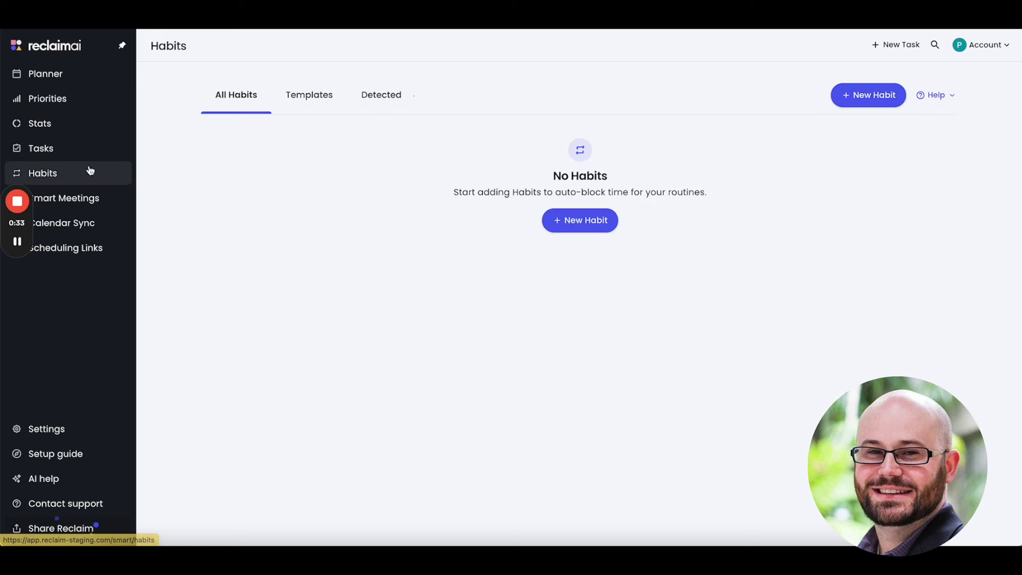
left_click(847, 105)
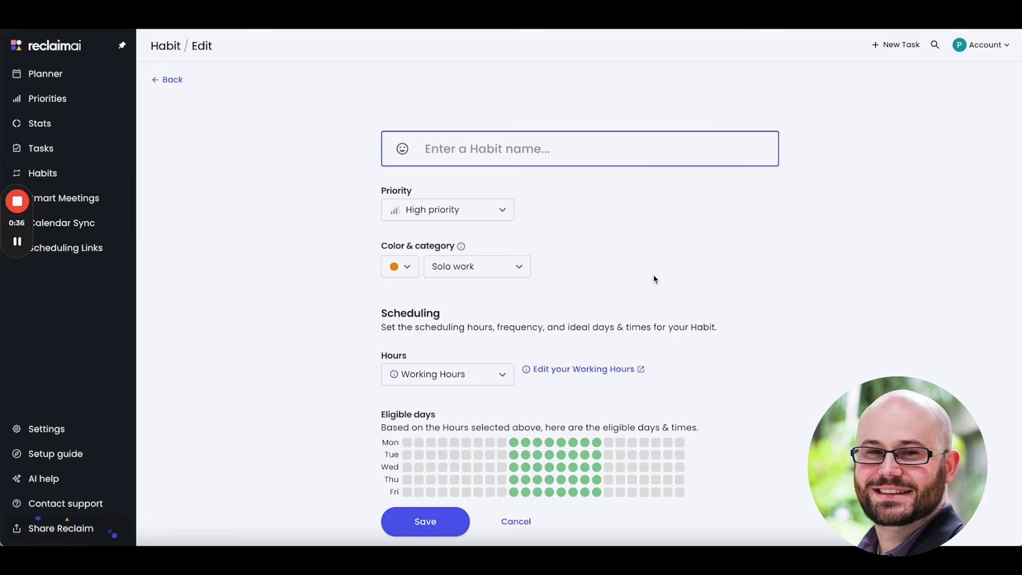
scroll(653, 274, "down", 10)
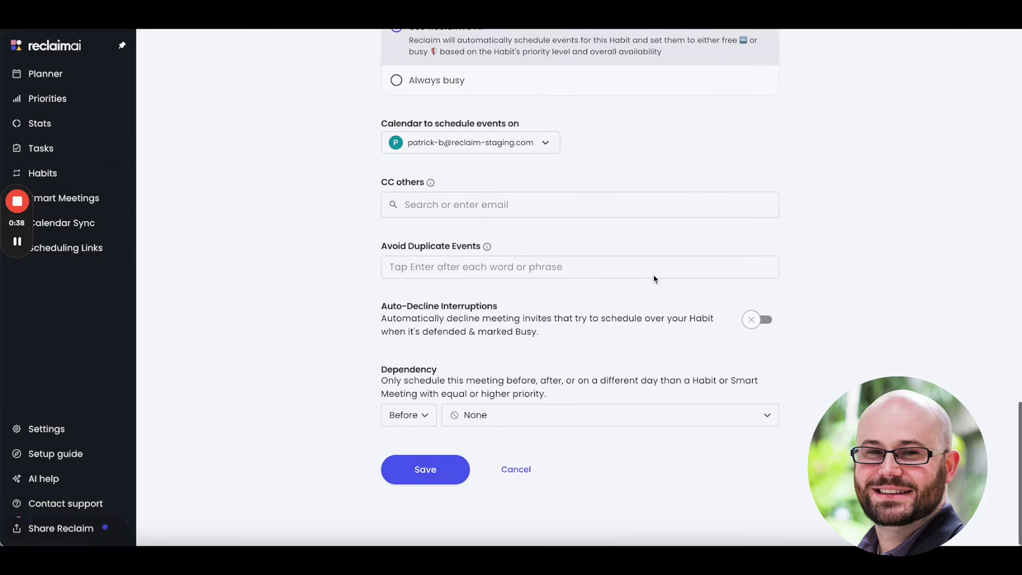
left_click(547, 142)
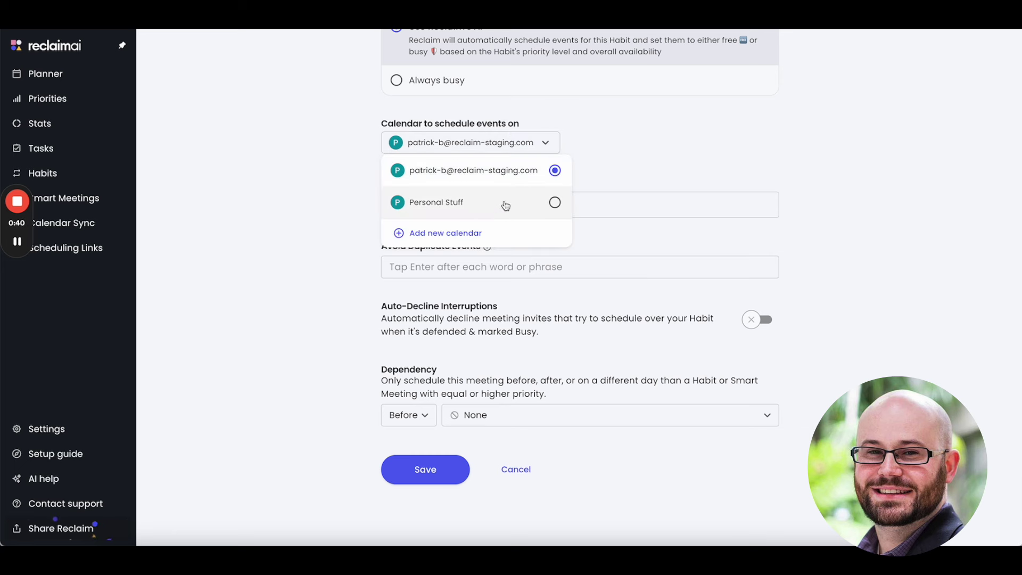
left_click(315, 181)
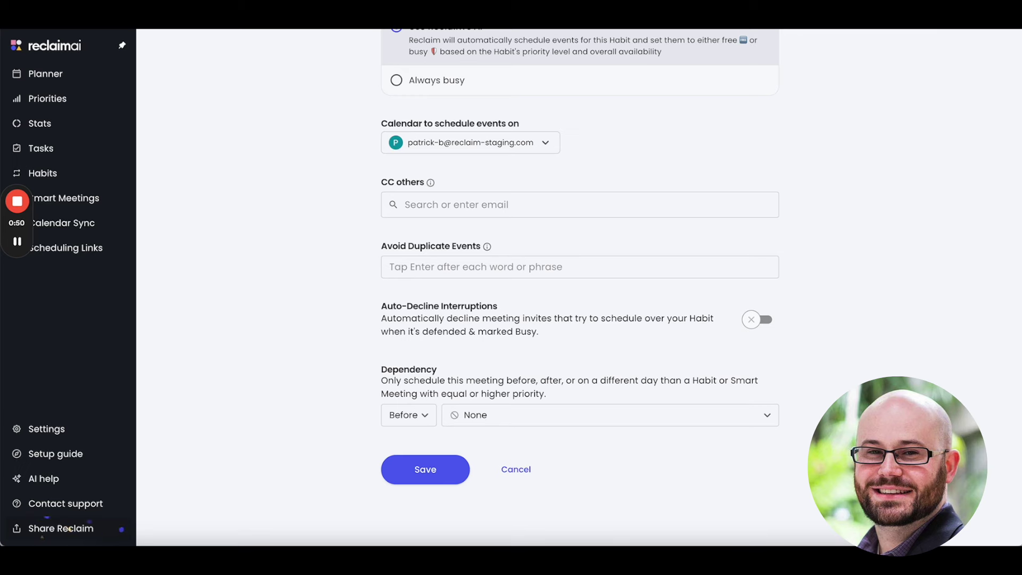
key("ctrl+Tab")
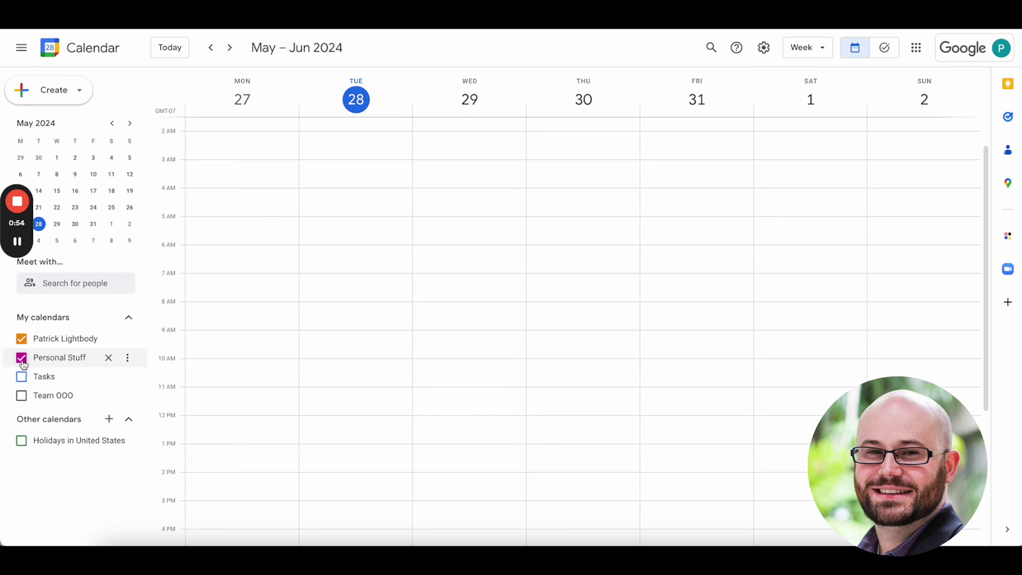
Create a new Google calendar named 'Work Tasks' and return to the week view.
left_click(109, 419)
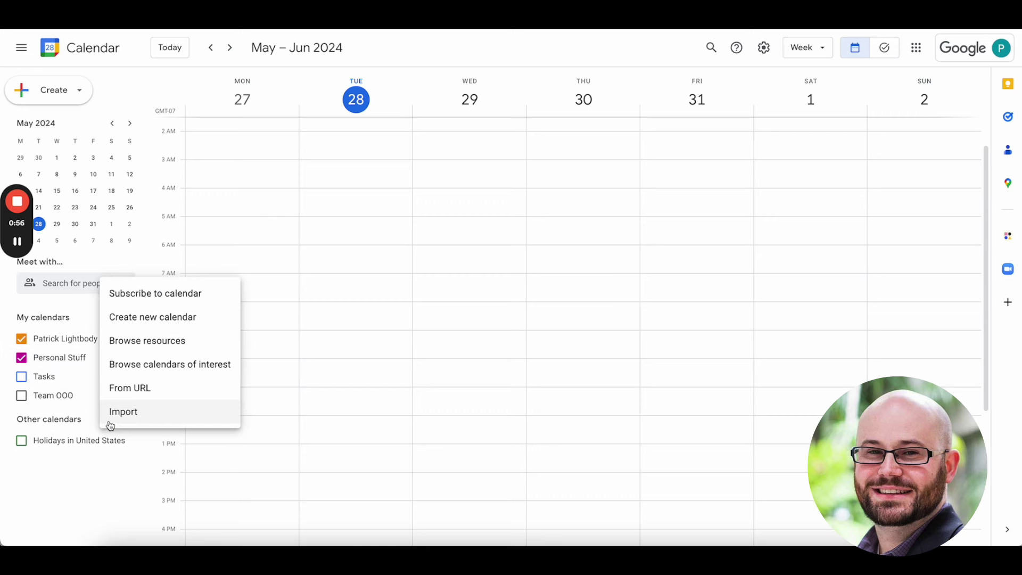
left_click(141, 319)
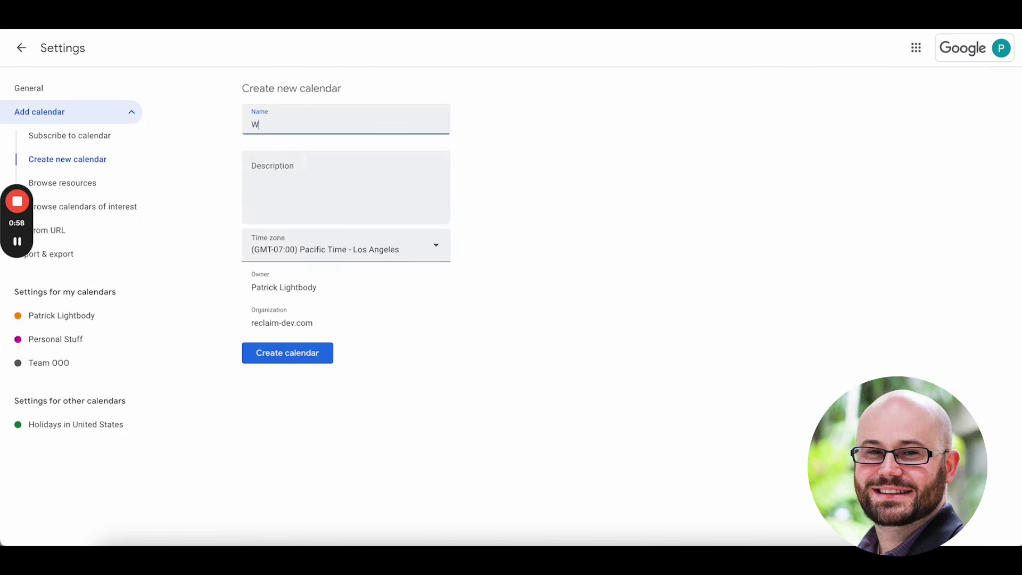
left_click(269, 360)
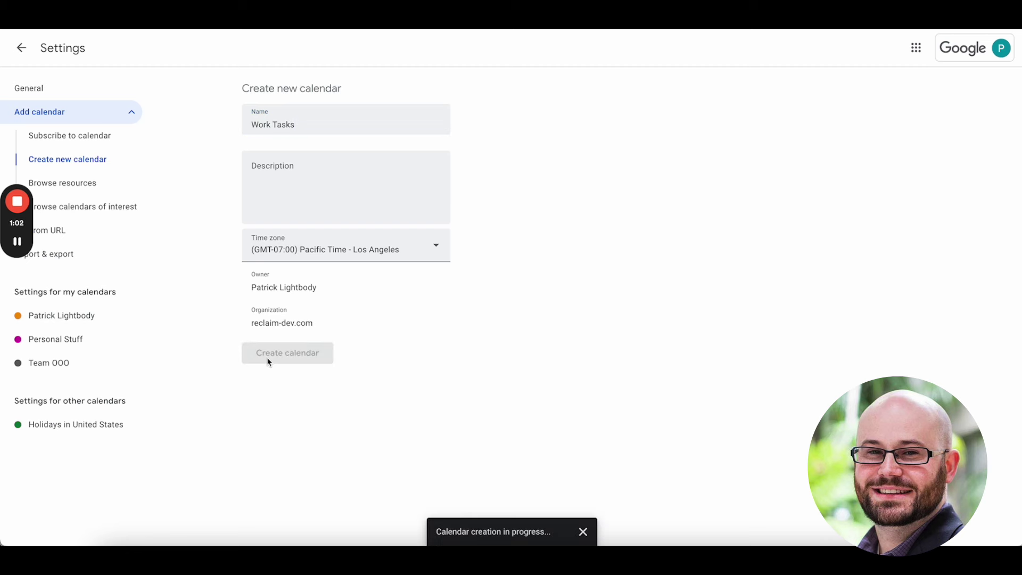
left_click(22, 51)
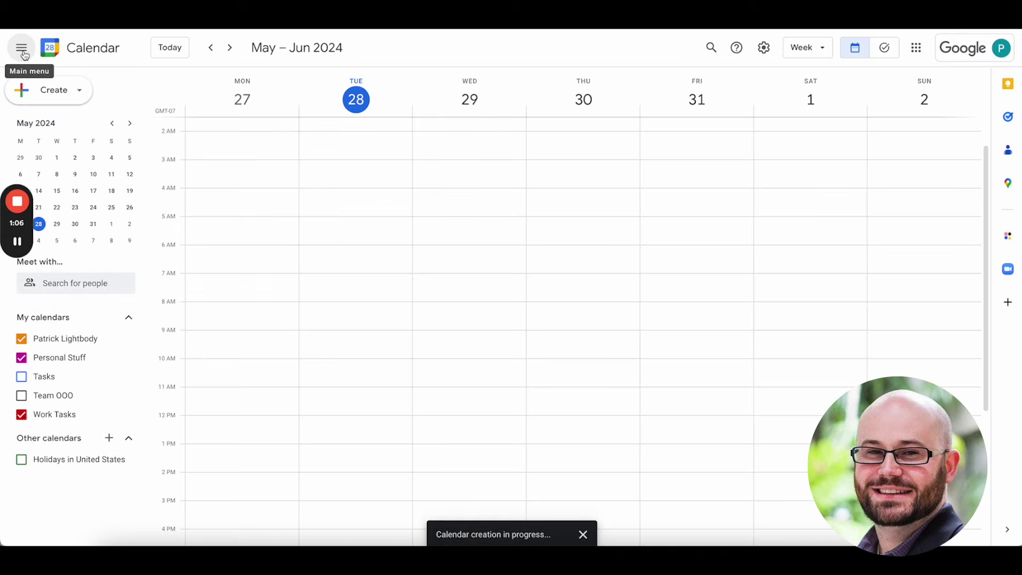
key("ctrl+Tab")
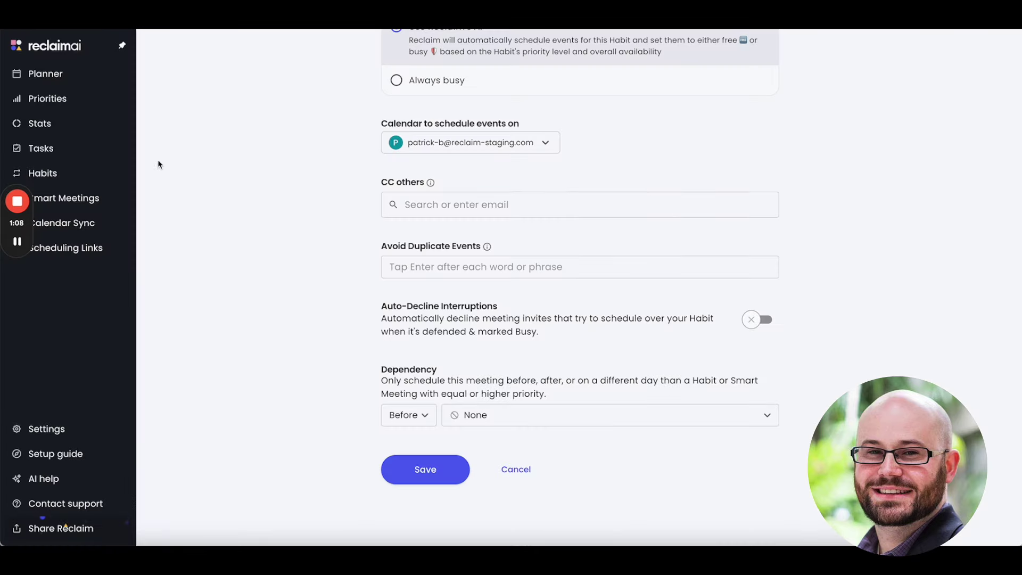
Tick Work Tasks in Reclaim's connected calendars and save, making three connected calendars.
scroll(982, 59, "up", 15)
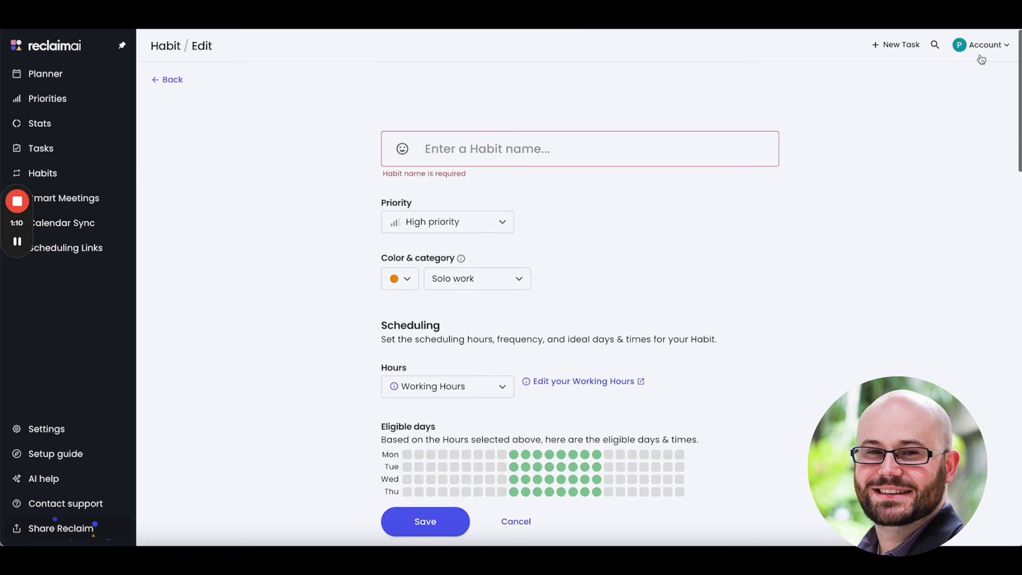
left_click(107, 428)
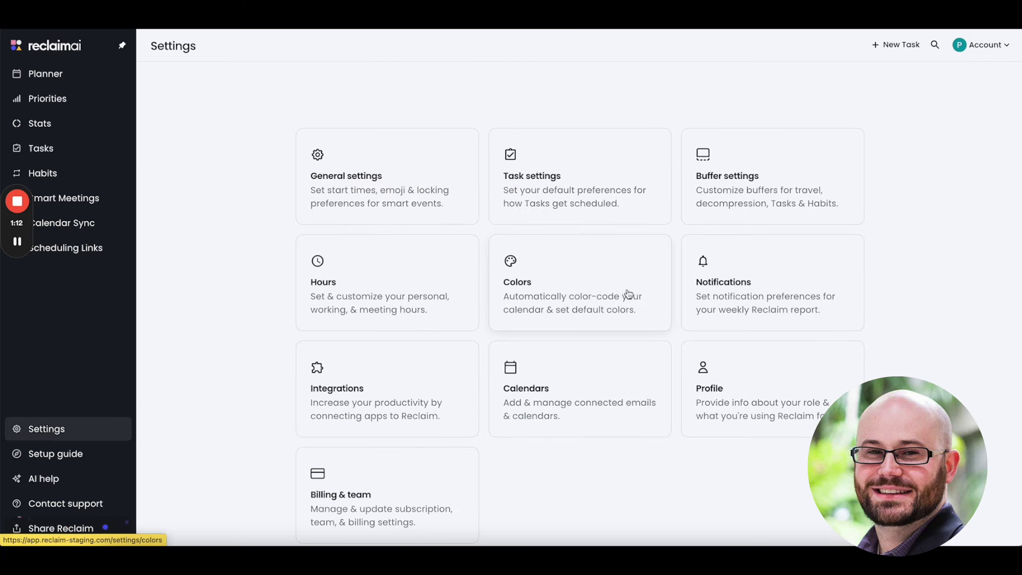
left_click(602, 290)
left_click(577, 368)
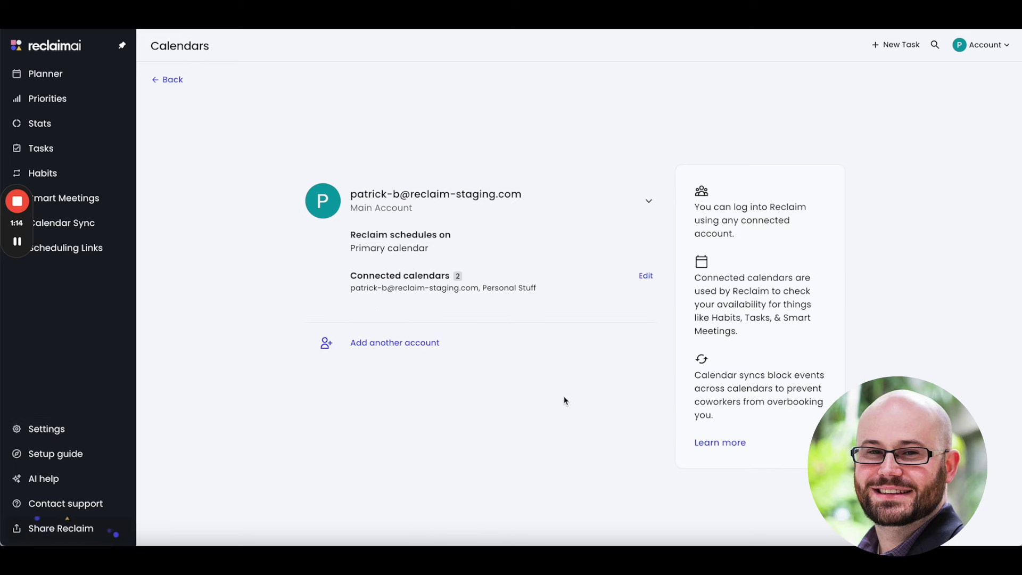
left_click(645, 282)
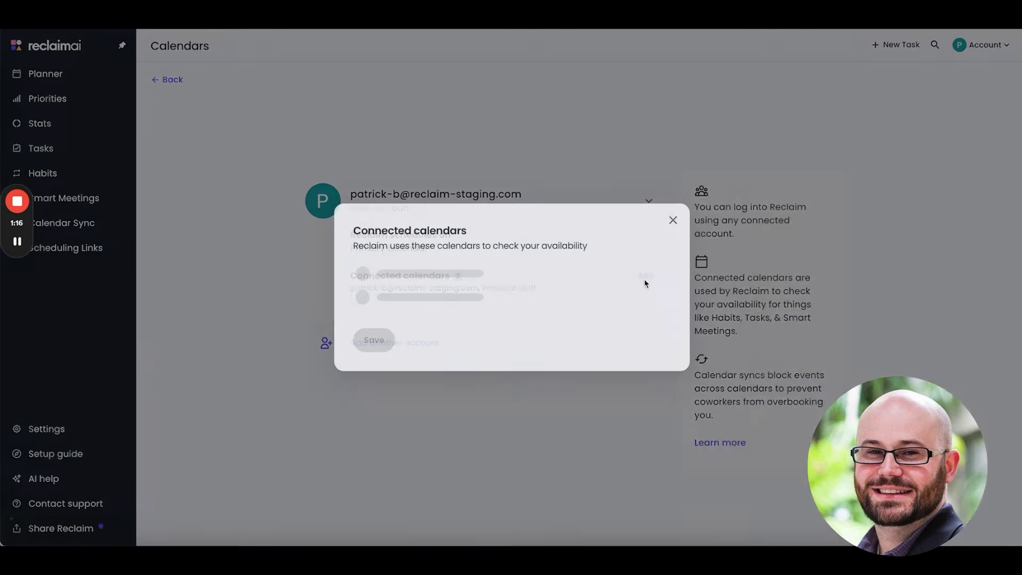
left_click(378, 320)
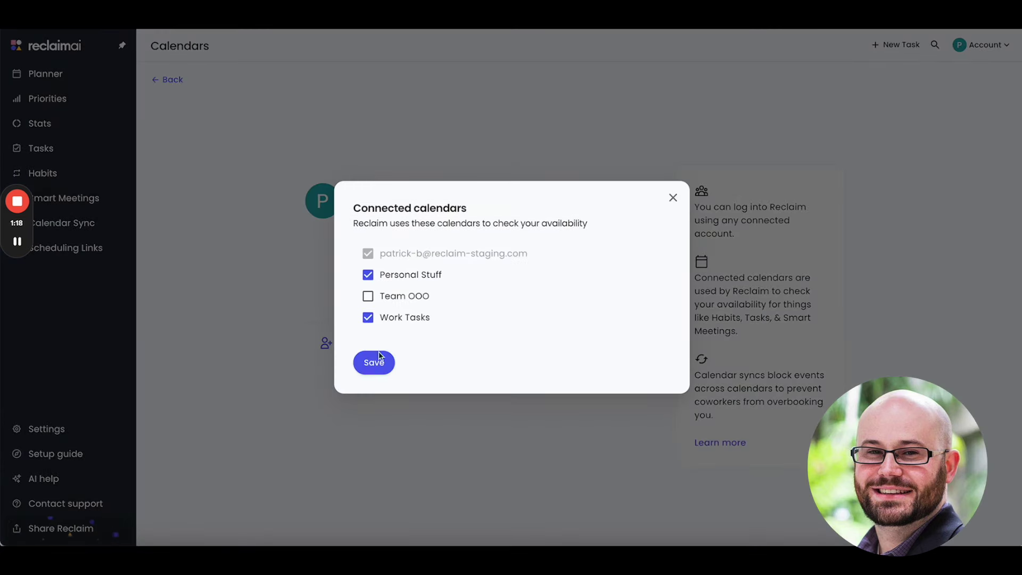
left_click(380, 367)
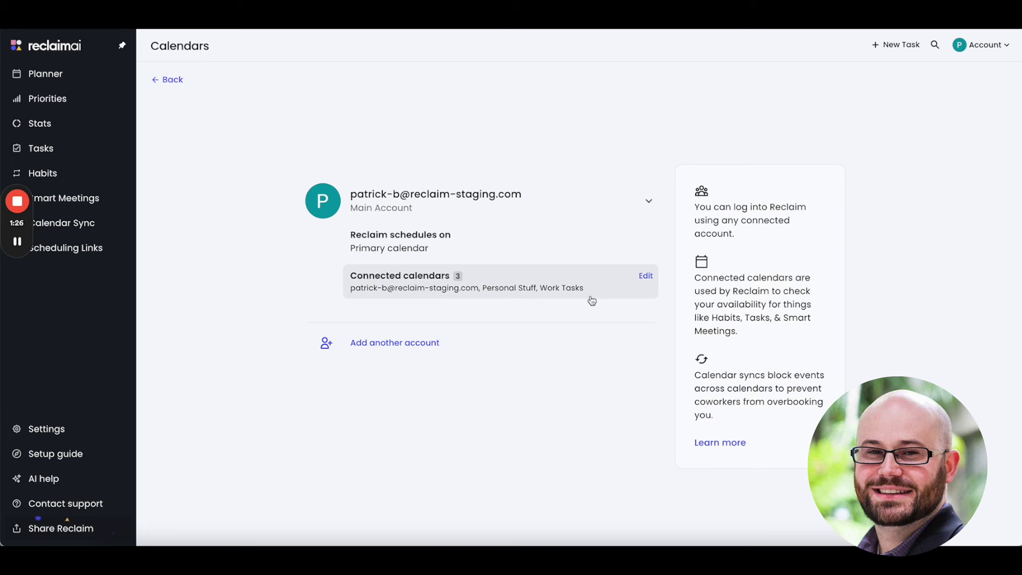
left_click(22, 428)
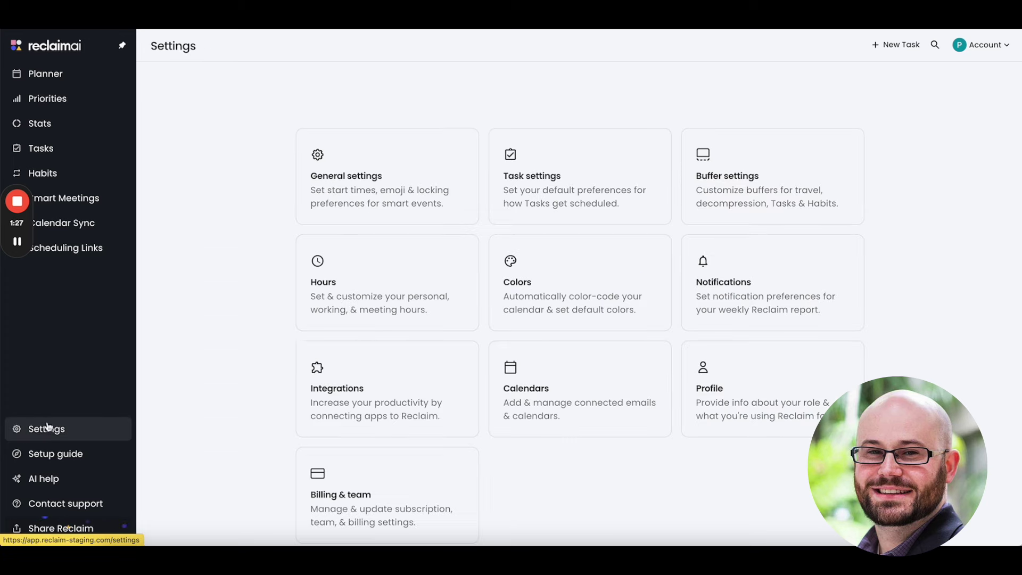
Set Working Hours to schedule tasks on the Work Tasks calendar.
left_click(420, 310)
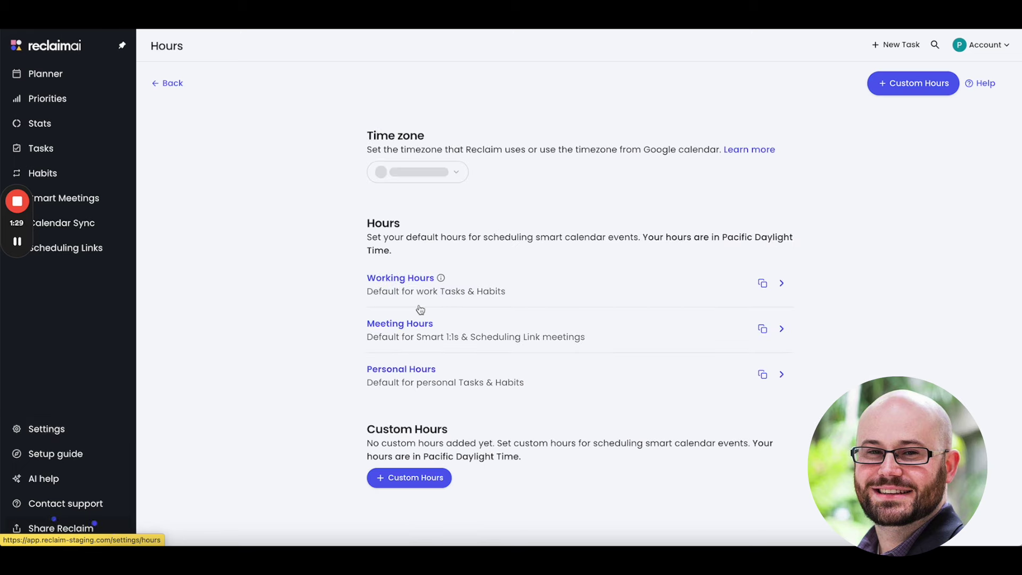
left_click(411, 278)
scroll(367, 339, "down", 4)
scroll(368, 338, "down", 1)
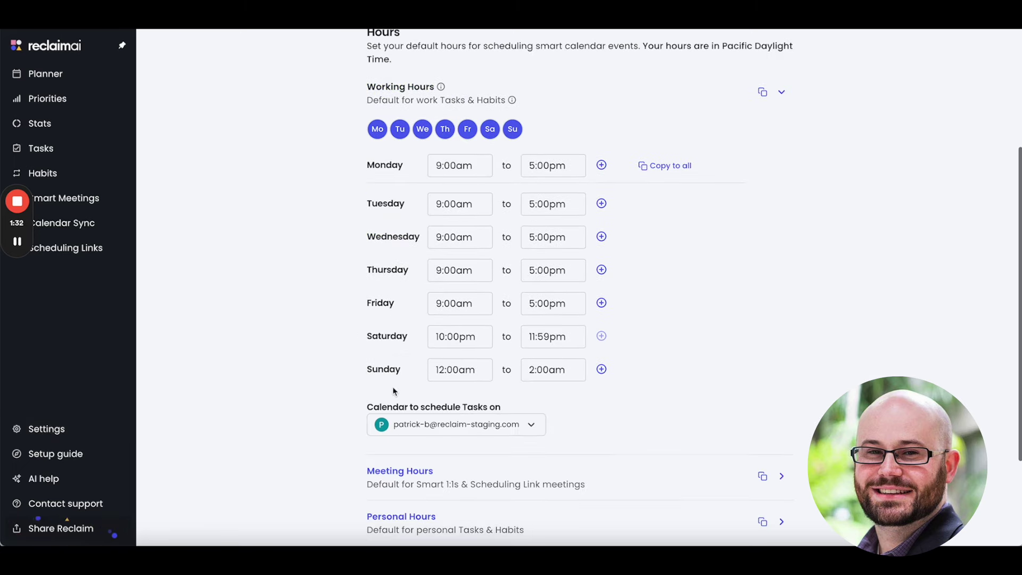
left_click_drag(366, 407, 529, 408)
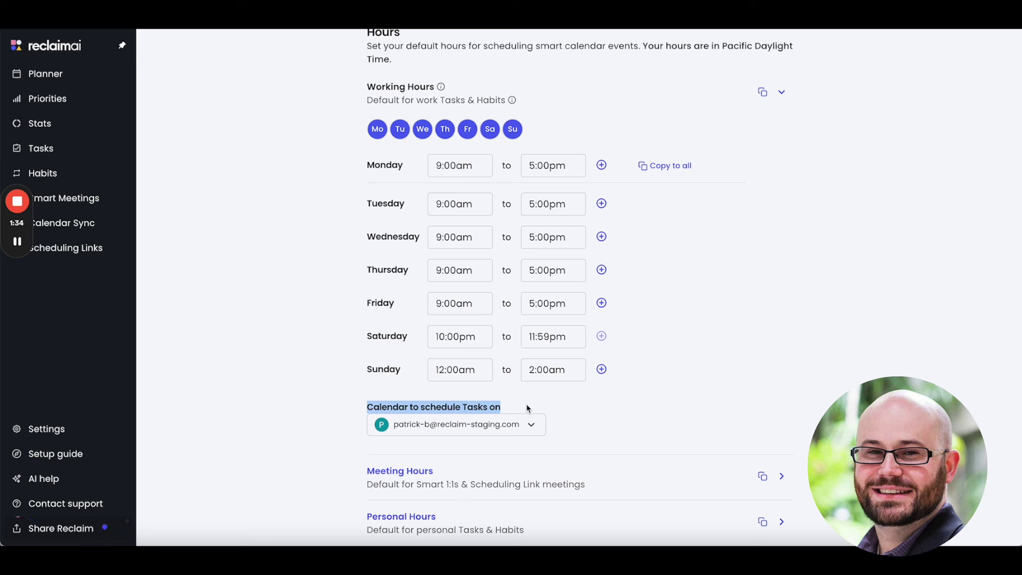
left_click(520, 424)
left_click(516, 374)
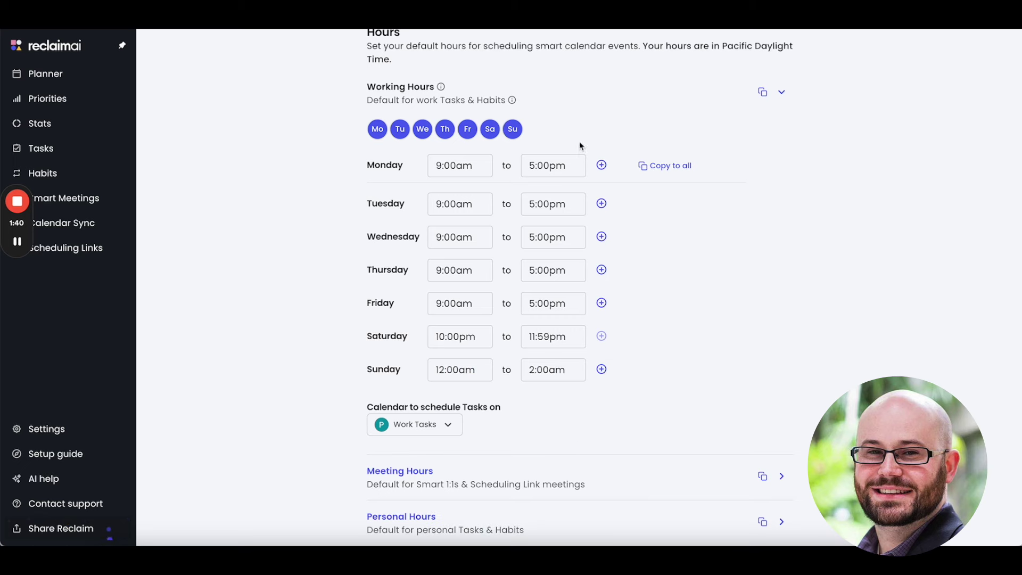
left_click(586, 101)
Keep Personal Stuff as the calendar for Personal Hours tasks.
left_click(474, 376)
scroll(472, 371, "down", 4)
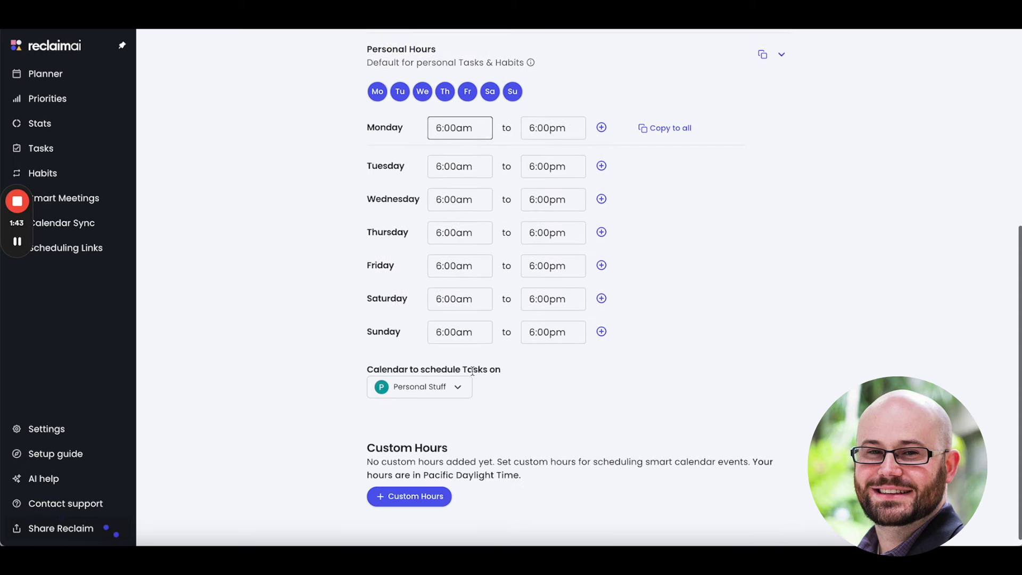
left_click(434, 388)
left_click(613, 388)
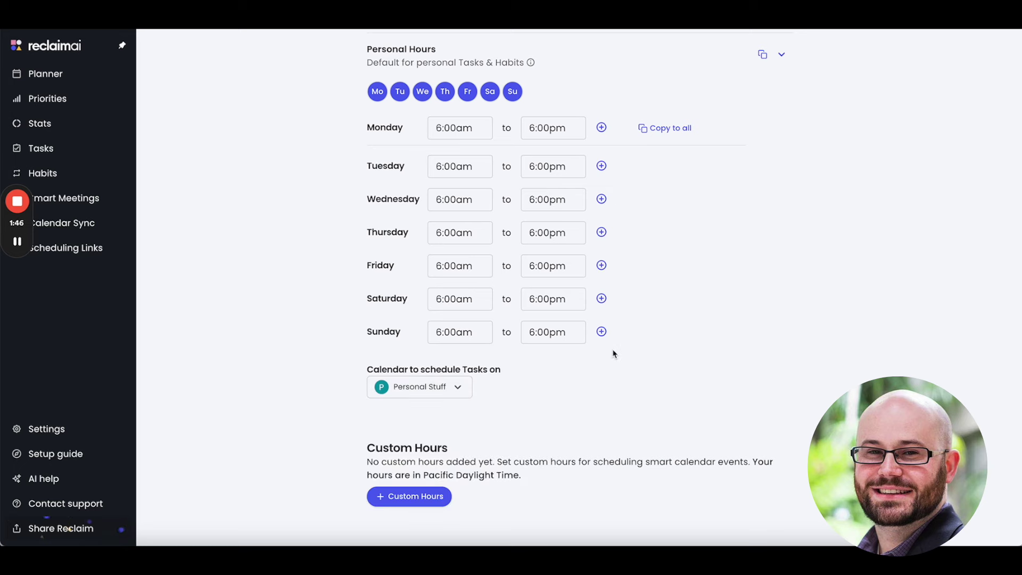
scroll(616, 200, "up", 2)
left_click(594, 127)
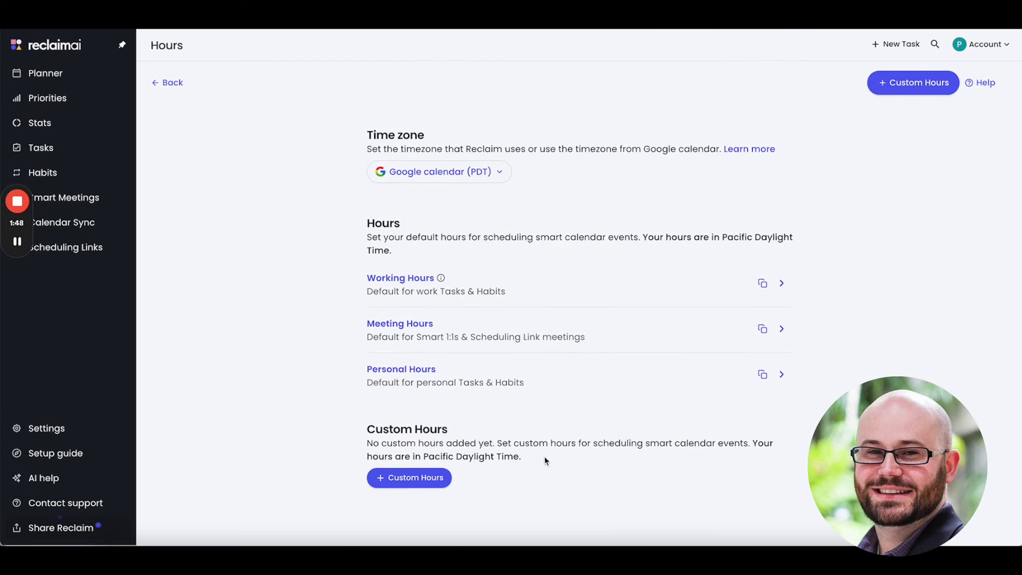
Create 'Errands' custom hours with an afternoon-errands description, for Personal tasks on Personal Stuff.
left_click(434, 481)
type("Errands")
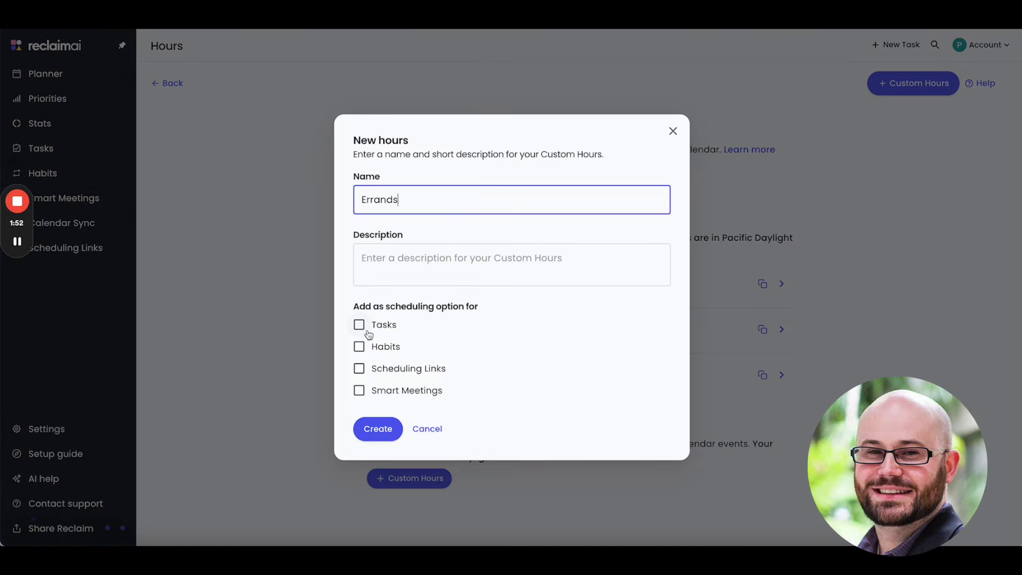
left_click(381, 250)
type("Pllac")
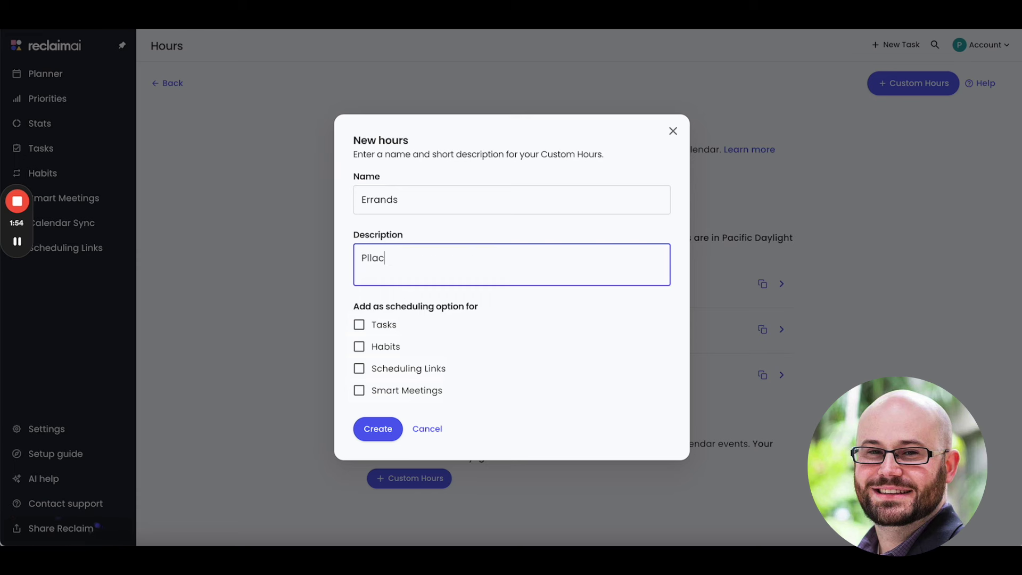
type("e for personal errands in the a")
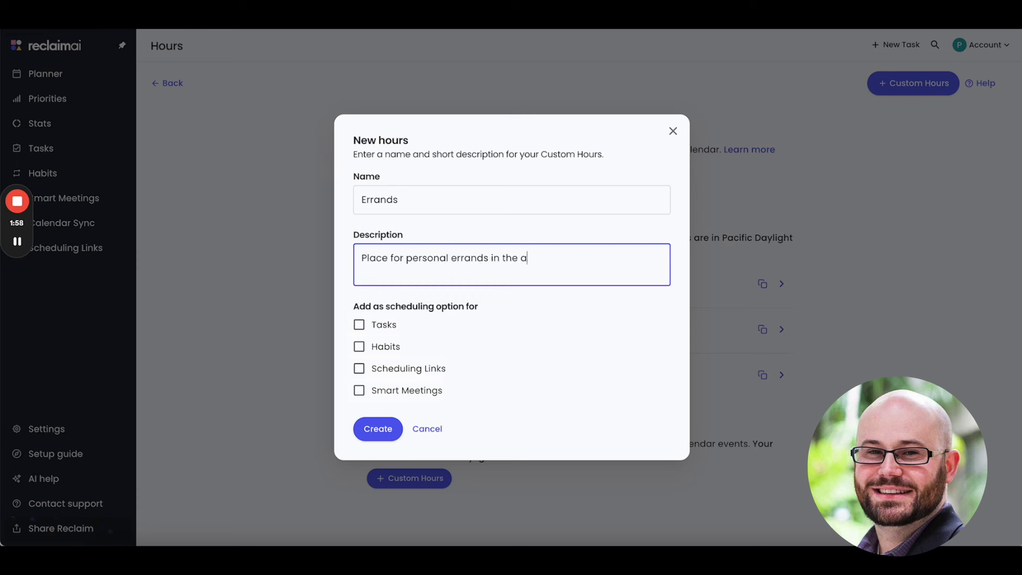
type("fternoons")
left_click(388, 326)
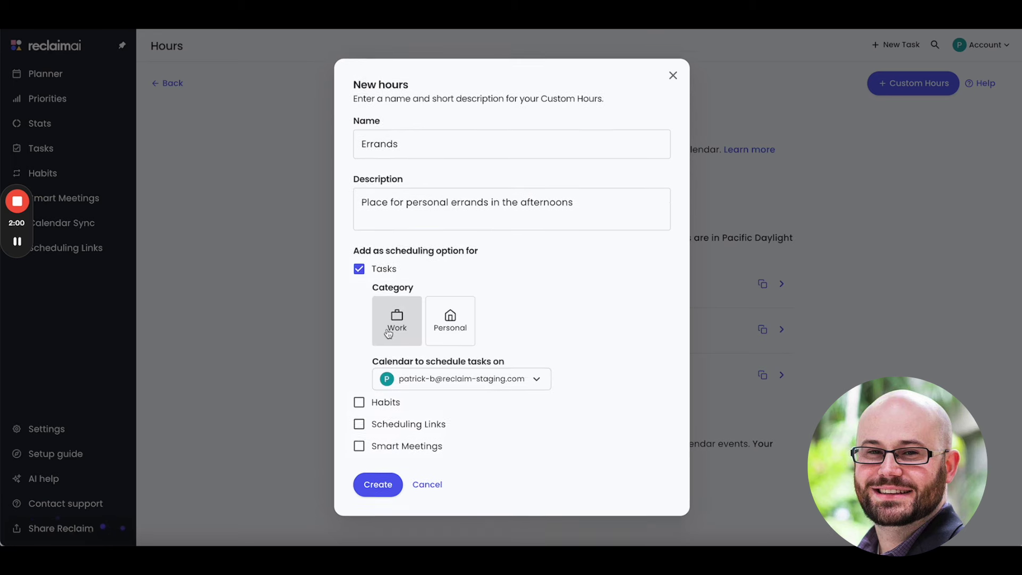
left_click(440, 310)
left_click(462, 374)
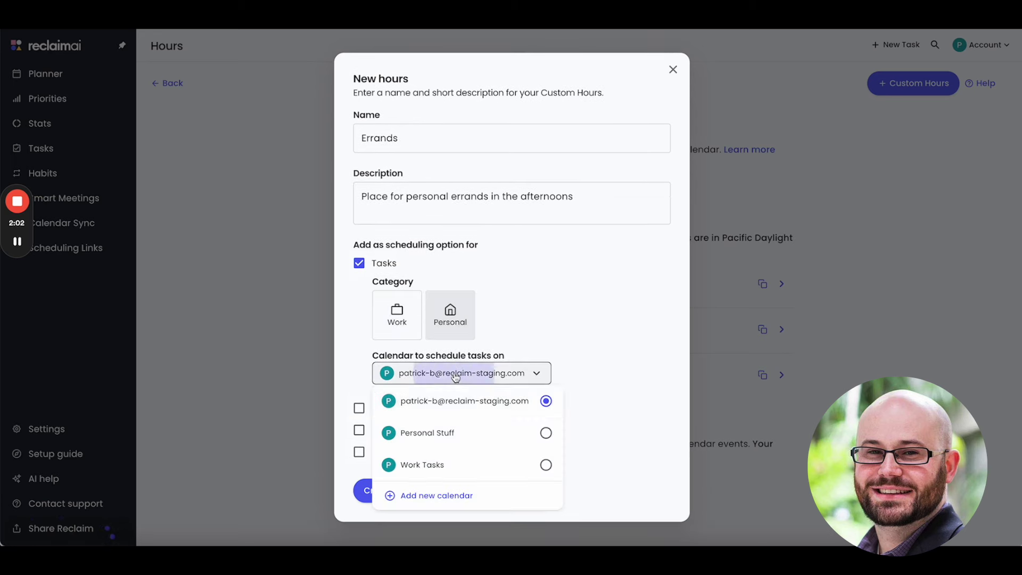
left_click(446, 440)
left_click(569, 320)
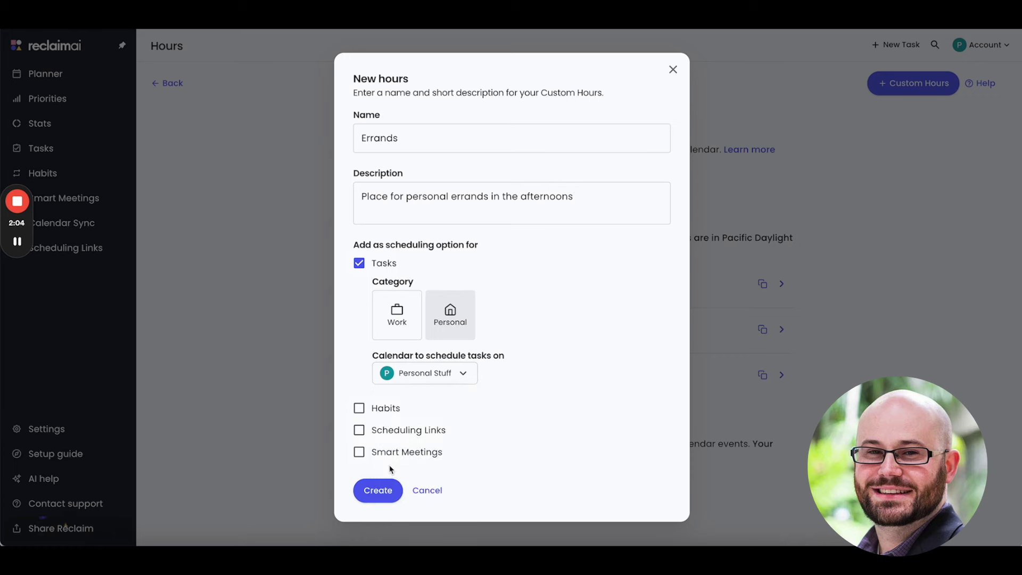
left_click(389, 491)
Add Saturday and Sunday and set Errands hours to 4:00pm–7:00pm for every day.
scroll(482, 426, "down", 5)
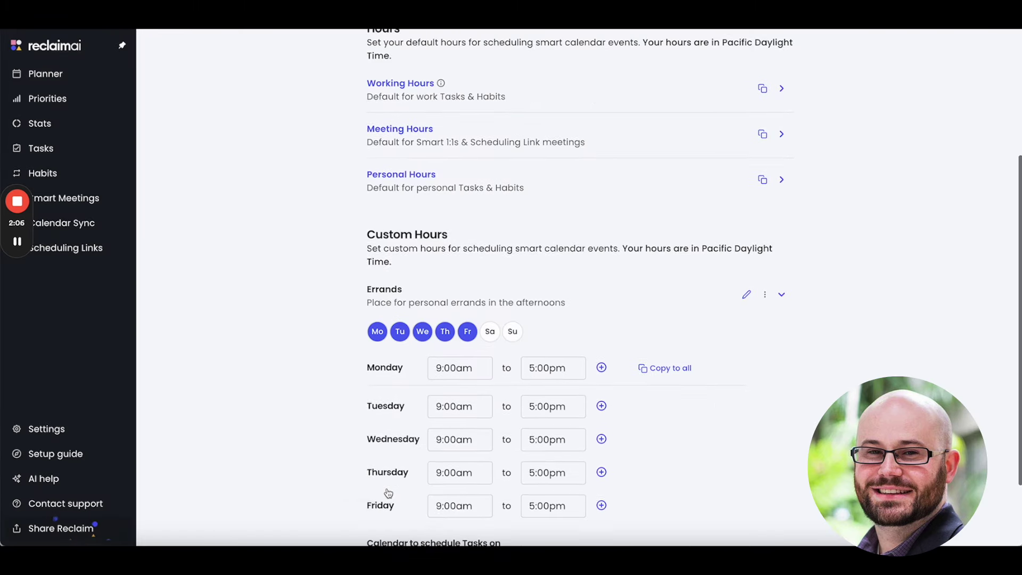
left_click(490, 293)
left_click(513, 293)
double_click(474, 326)
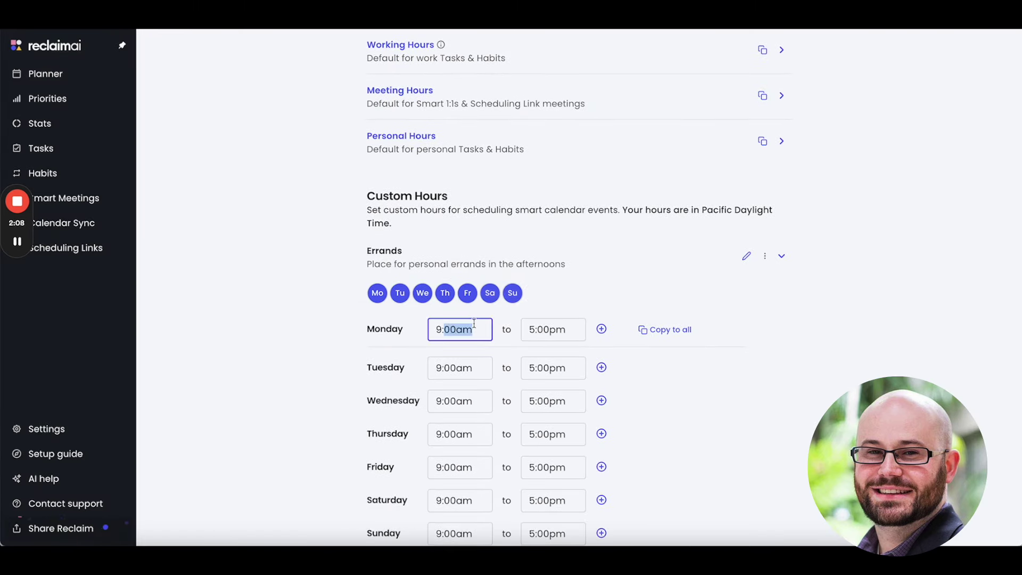
left_click(548, 330)
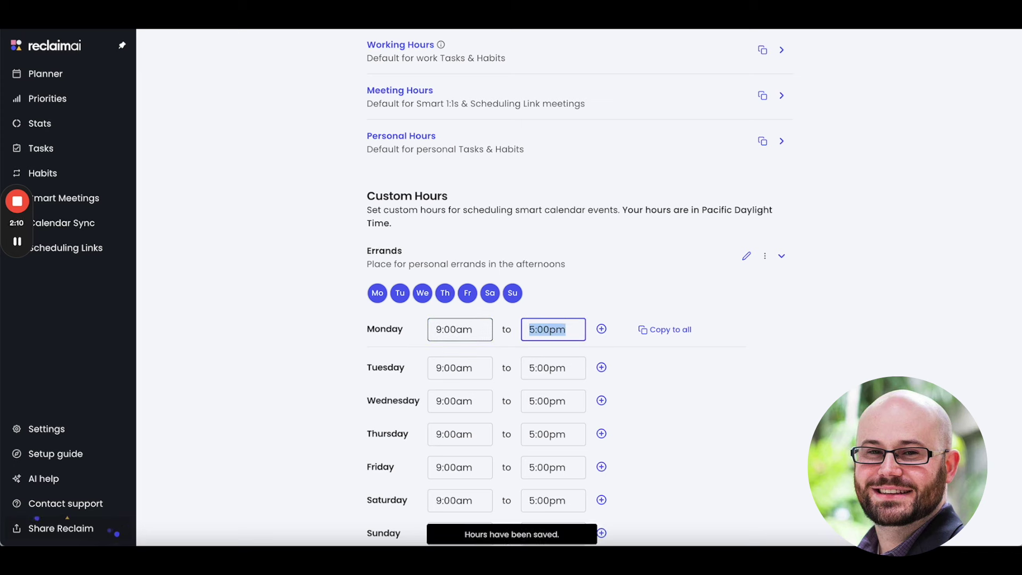
left_click(460, 330)
type("4pm")
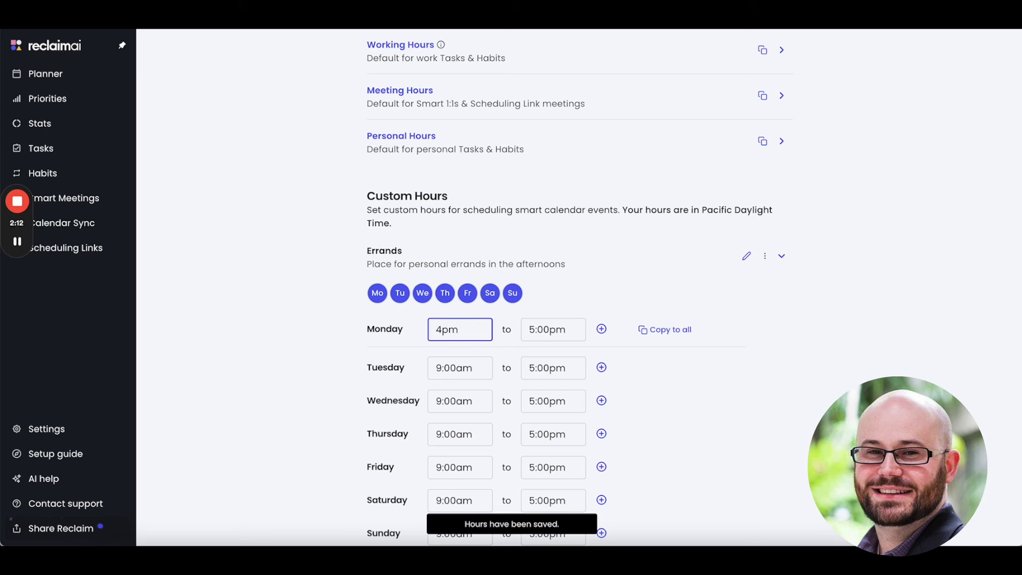
key("Tab")
type("5")
key("BackSpace")
type("7pm")
key("Tab")
left_click(666, 342)
scroll(663, 378, "down", 3)
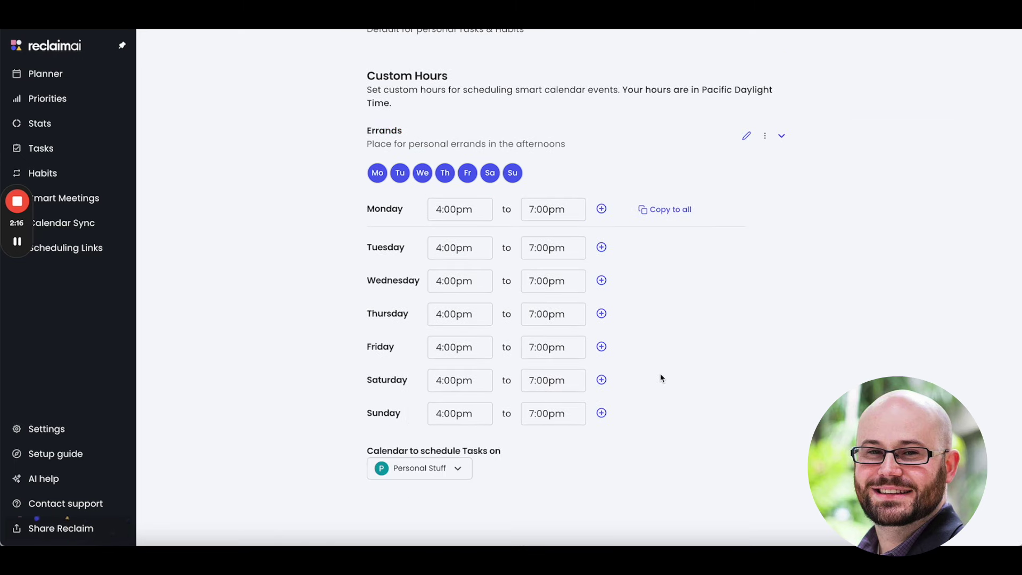
scroll(445, 189, "up", 7)
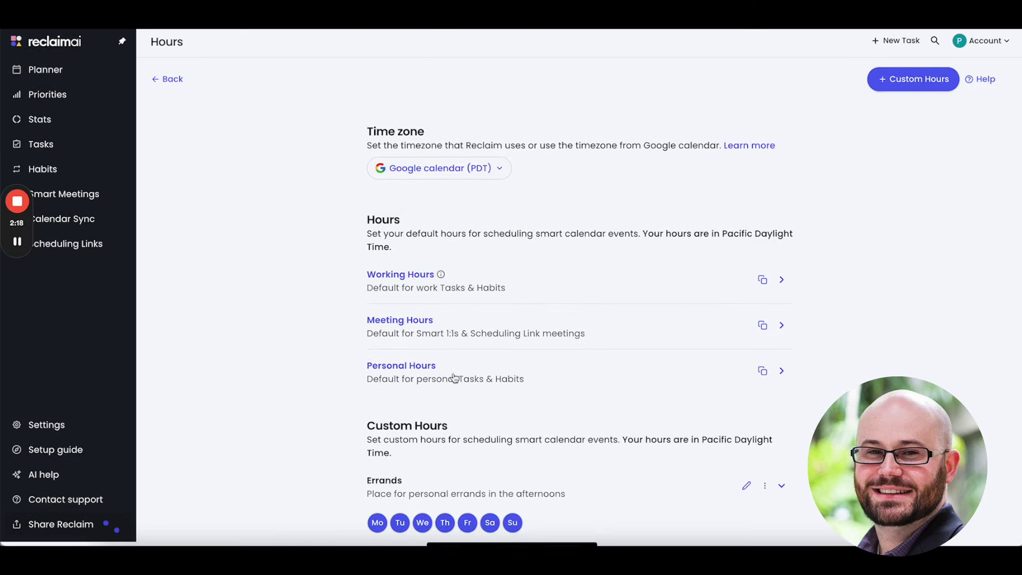
scroll(458, 373, "down", 2)
left_click(449, 438)
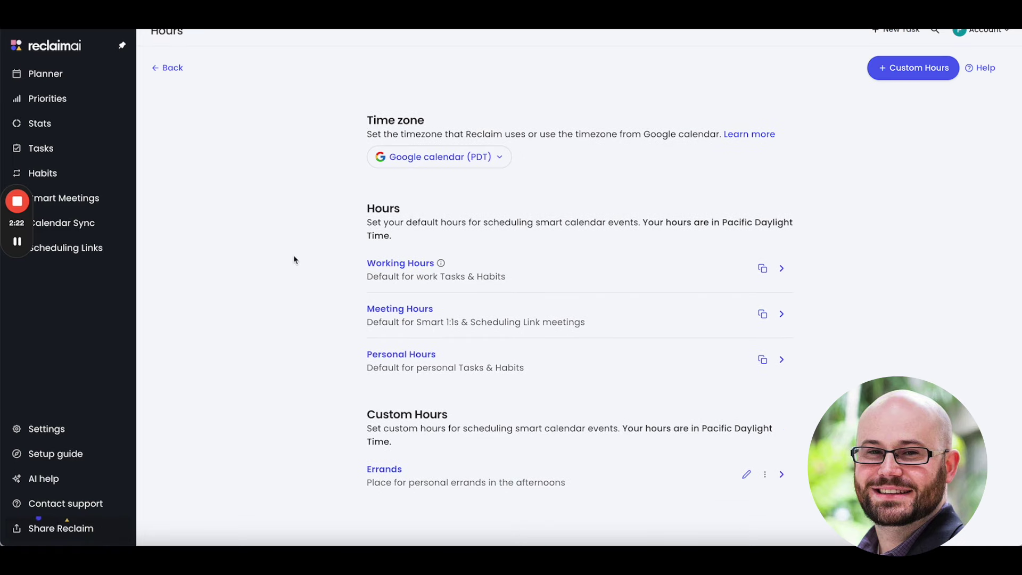
left_click(103, 76)
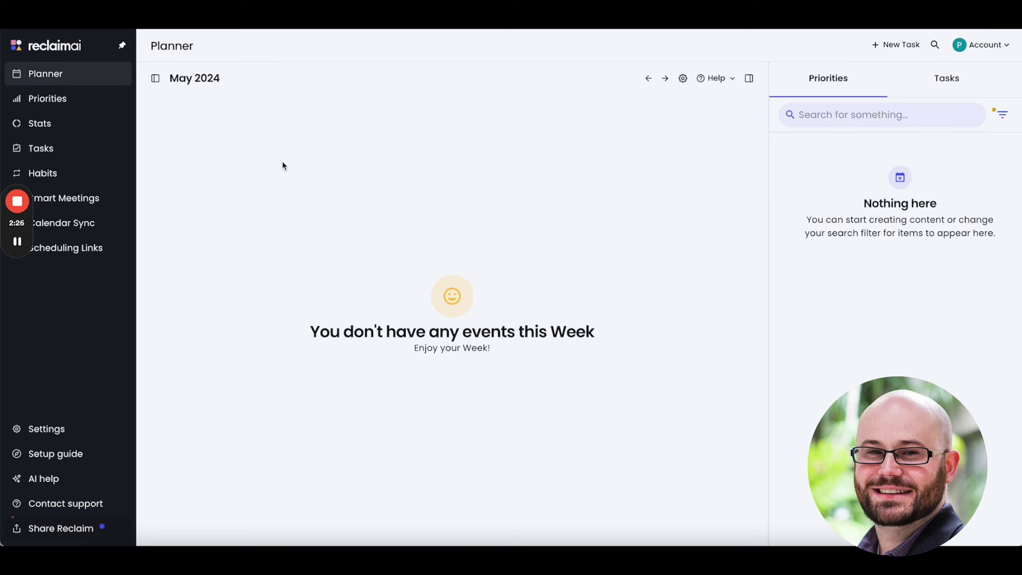
Create a 30-minute 'Mow the Lawn' task on Personal Hours.
key("q")
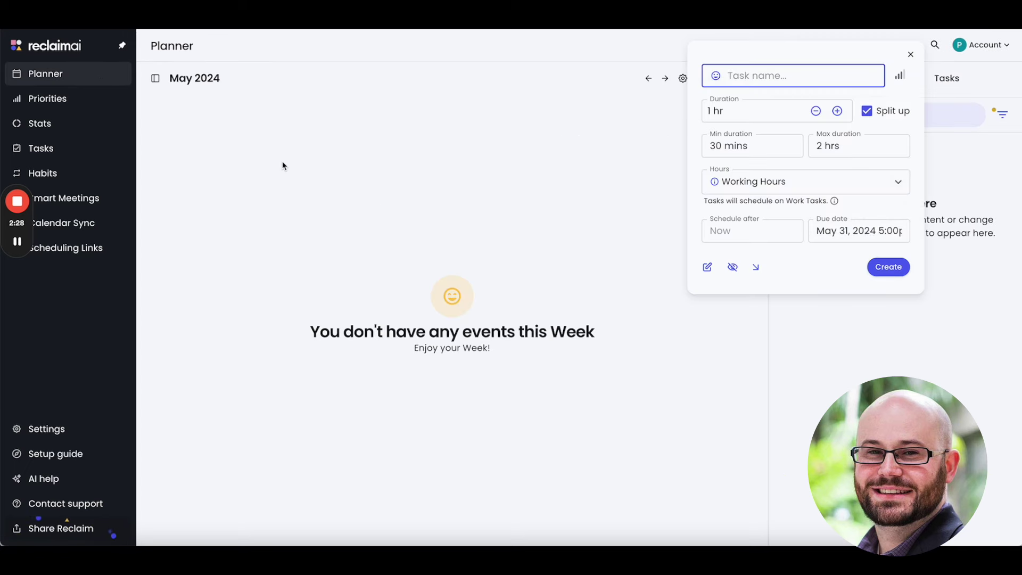
type("Mow the Lawn")
left_click(818, 112)
left_click(817, 112)
left_click(771, 181)
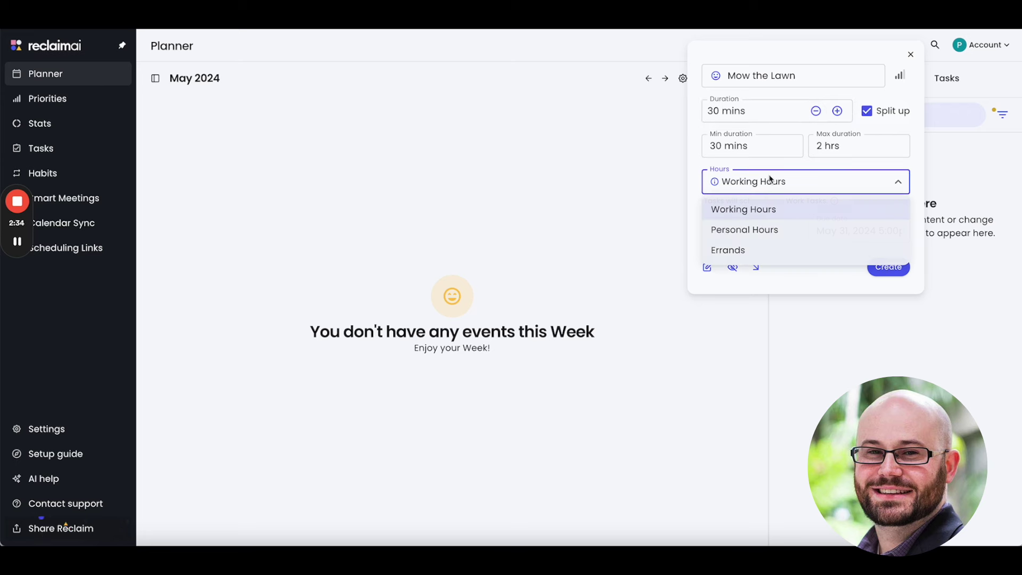
left_click(755, 231)
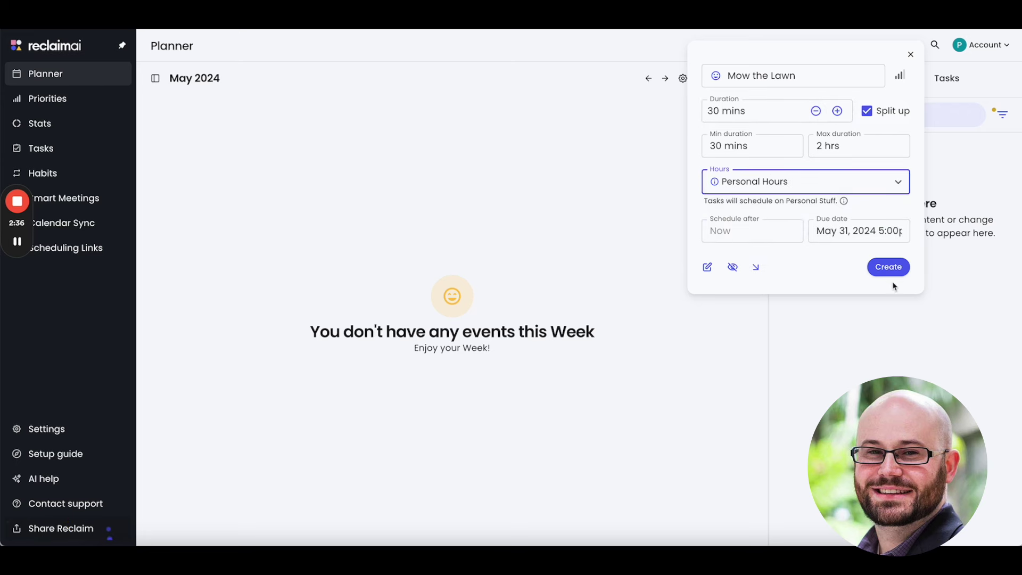
left_click(885, 273)
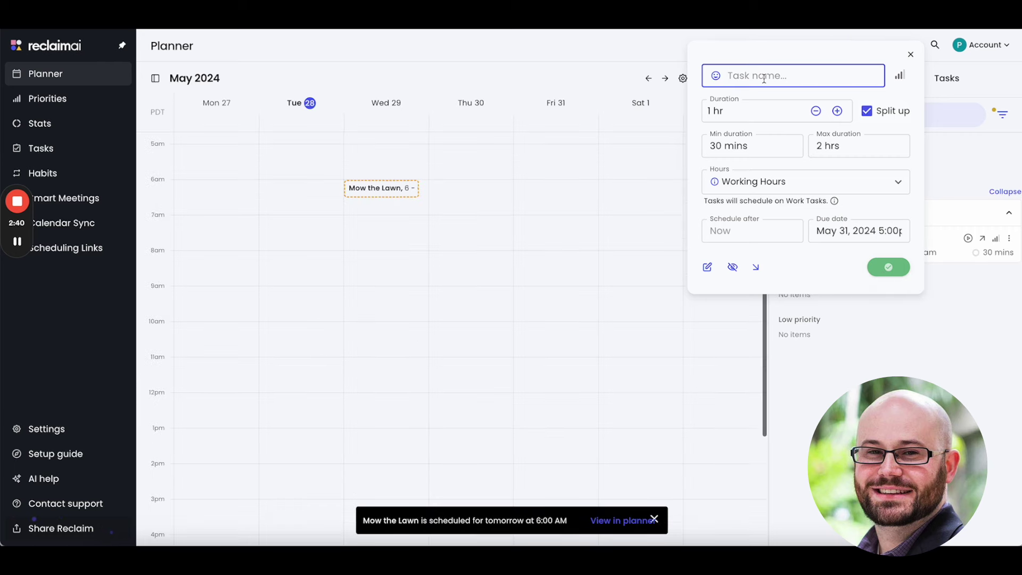
Create a 2-hour 'Get to Inbox Zero' task.
type("Get ")
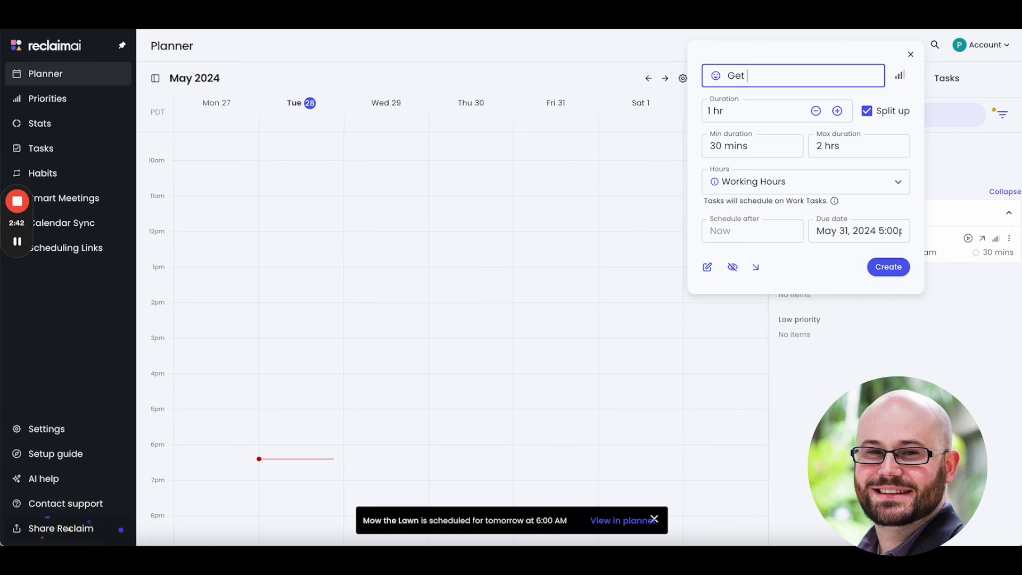
type("to Inbox Zero")
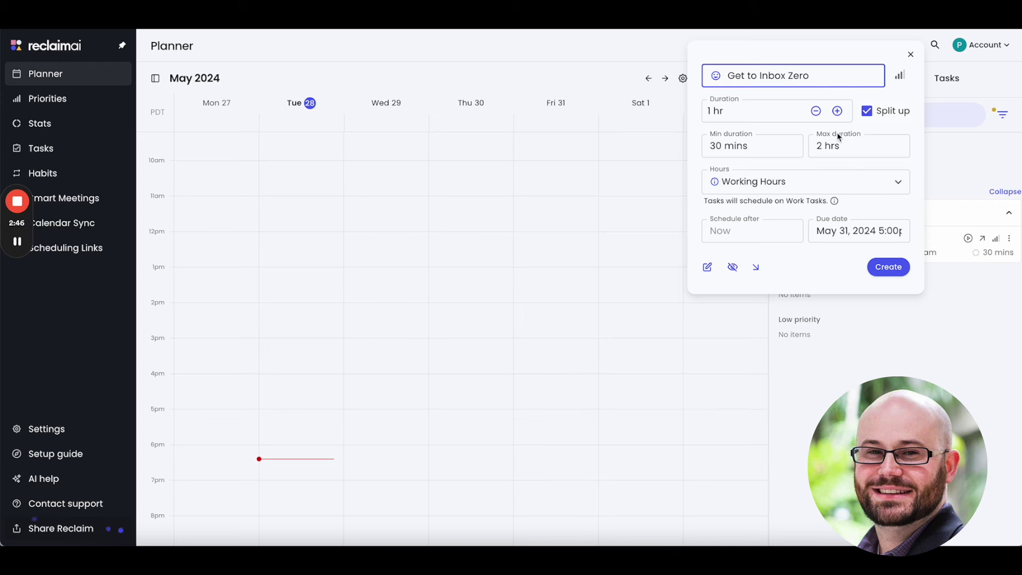
left_click(838, 111)
left_click(838, 111)
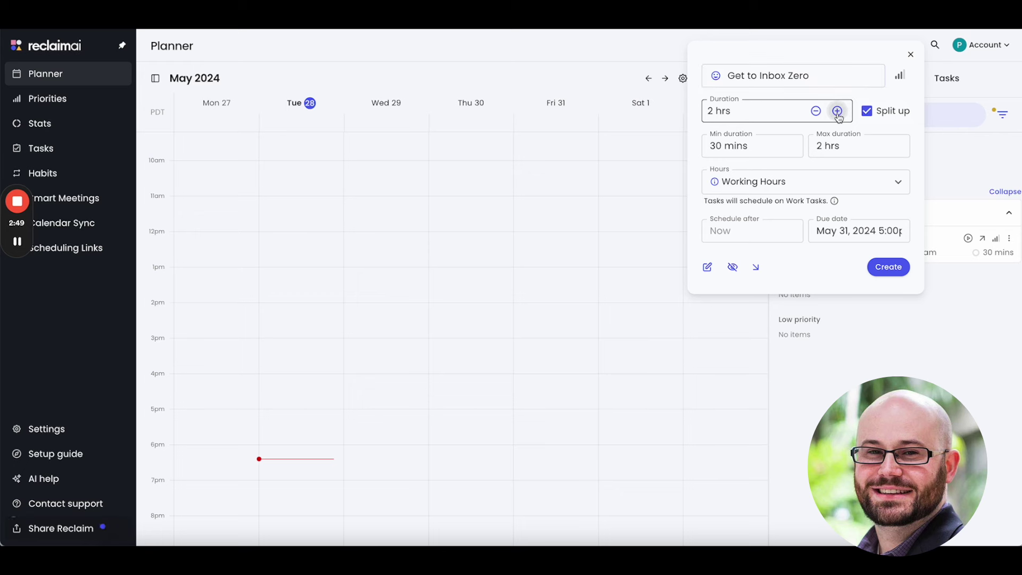
left_click(889, 268)
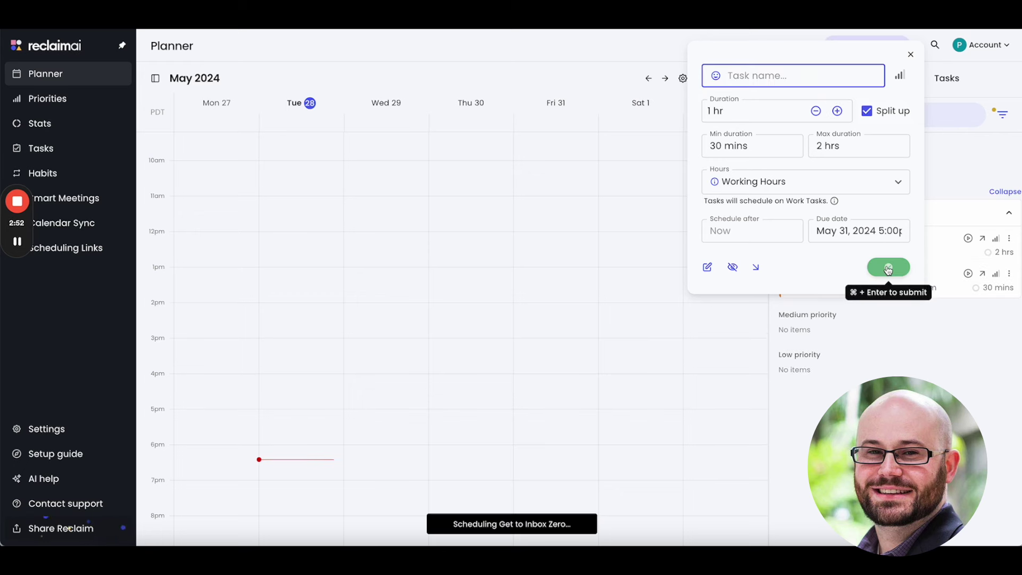
Confirm the Get to Inbox Zero task and view the Mow the Lawn task details.
left_click(844, 385)
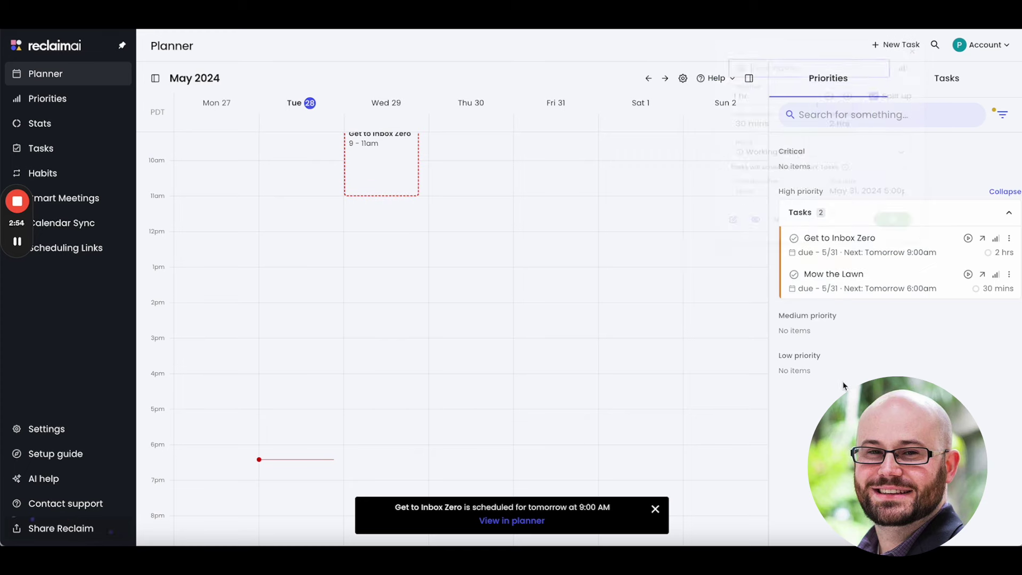
scroll(674, 228, "up", 2)
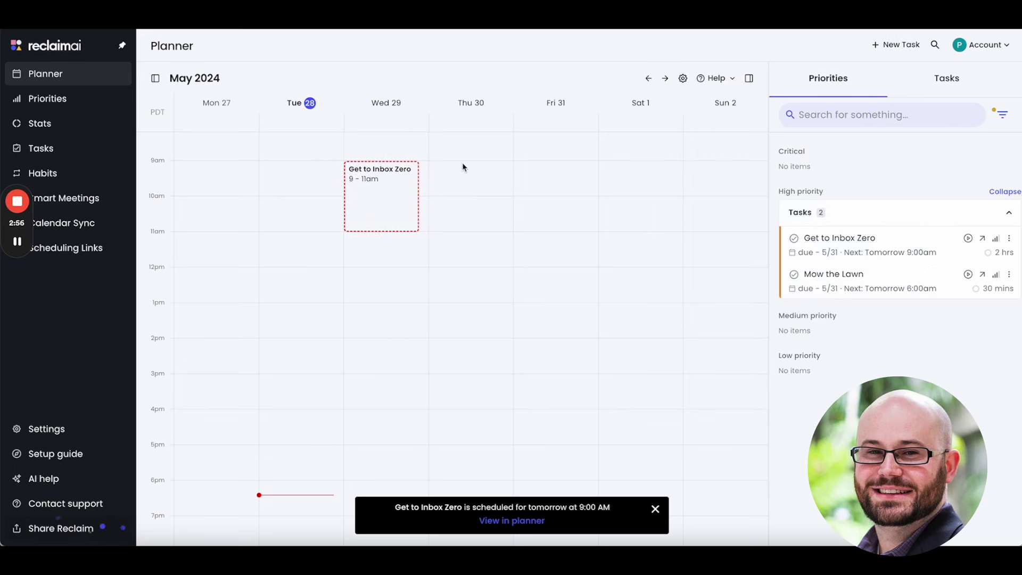
scroll(463, 162, "up", 5)
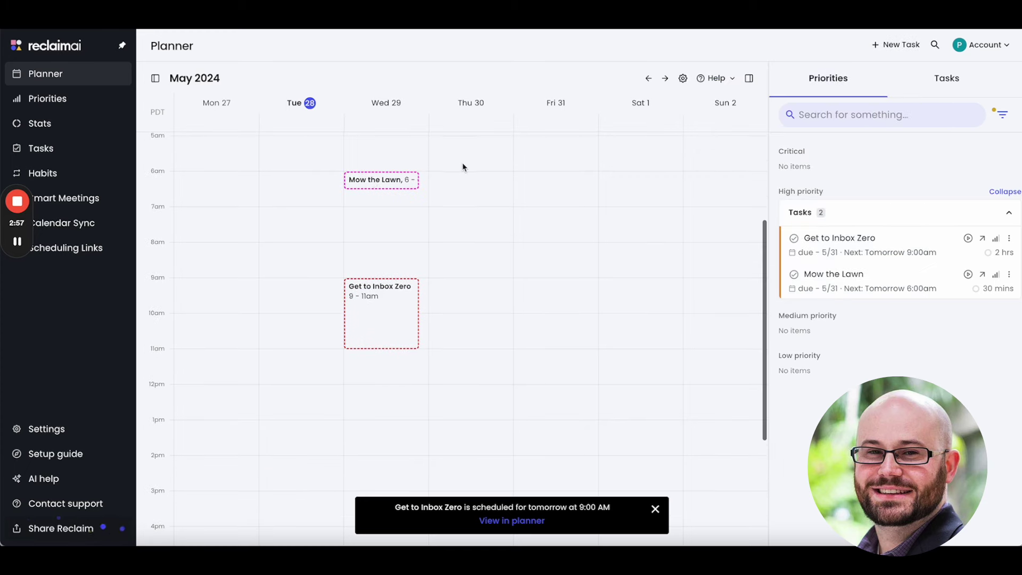
left_click(383, 186)
Create a 'Grocery Shopping' task on Errands hours, due June 1.
key("q")
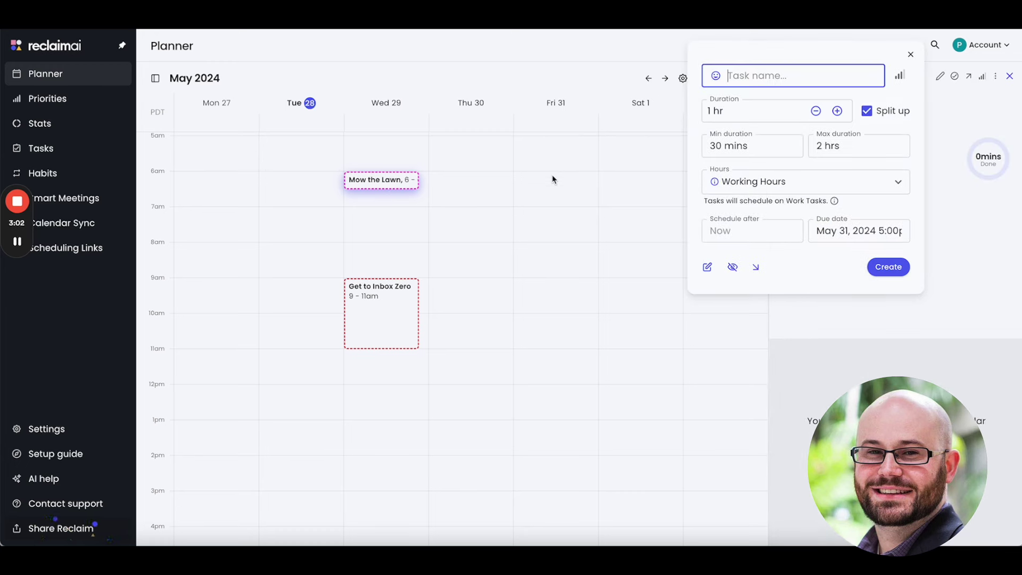
type("Grocery Shopping")
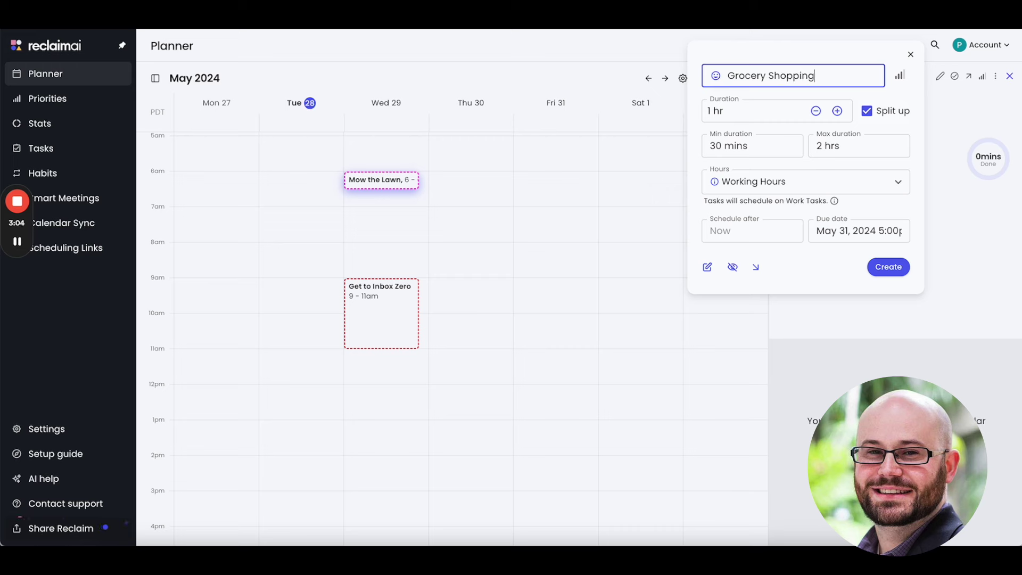
left_click(830, 182)
left_click(775, 250)
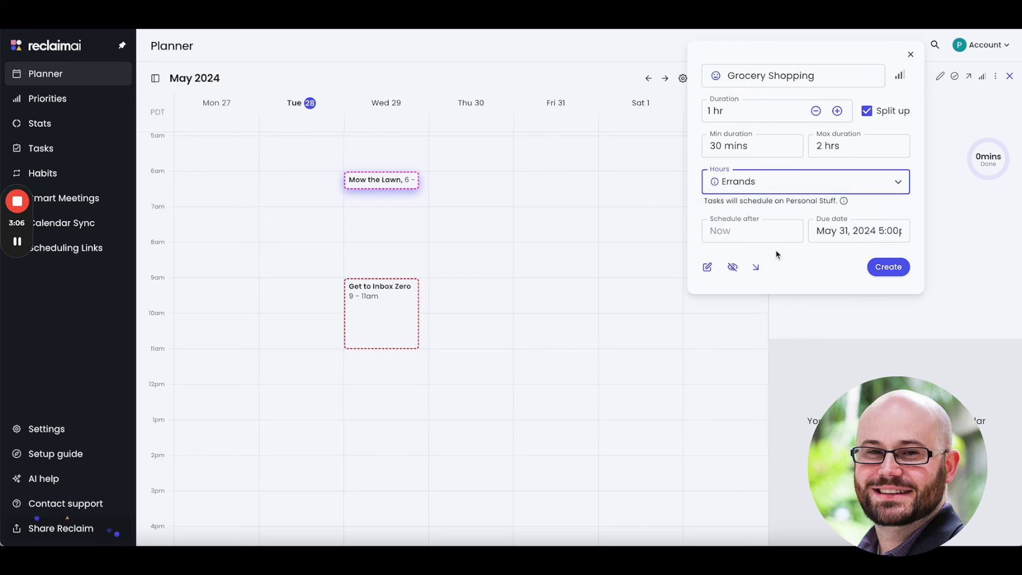
left_click(833, 241)
left_click(888, 266)
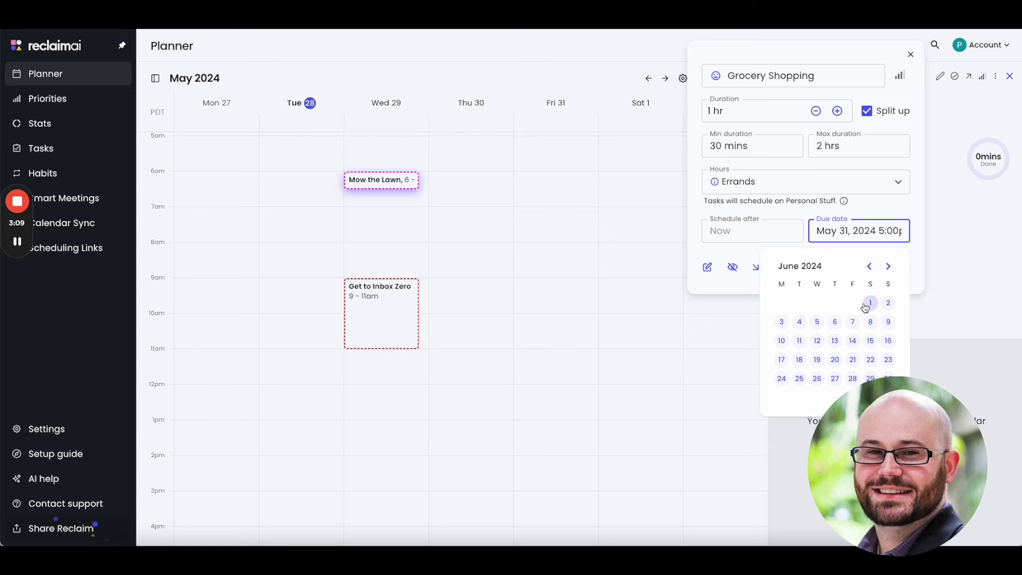
left_click(871, 304)
left_click(883, 268)
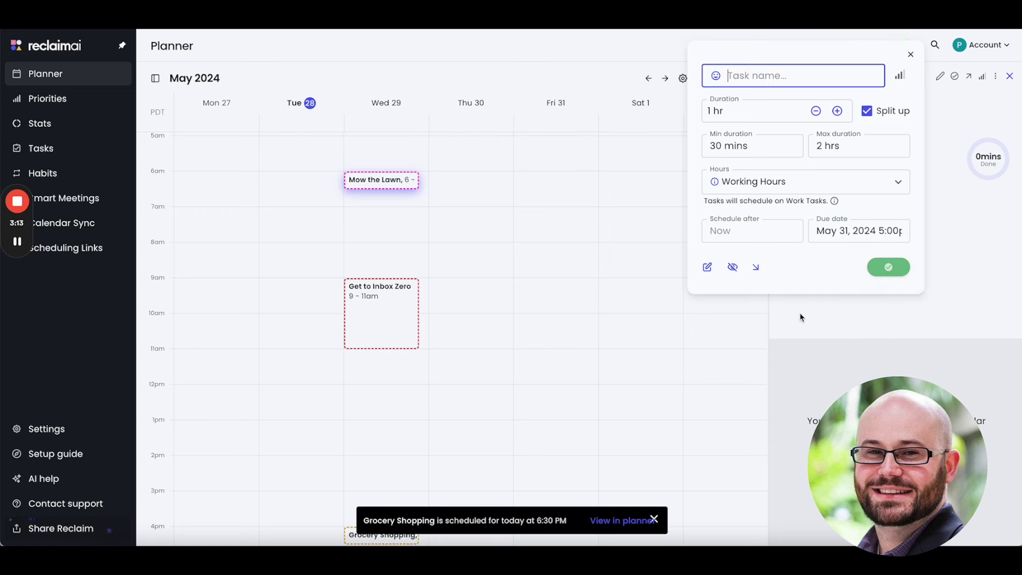
Edit Grocery Shopping to turn off Split up and save it.
scroll(473, 320, "down", 5)
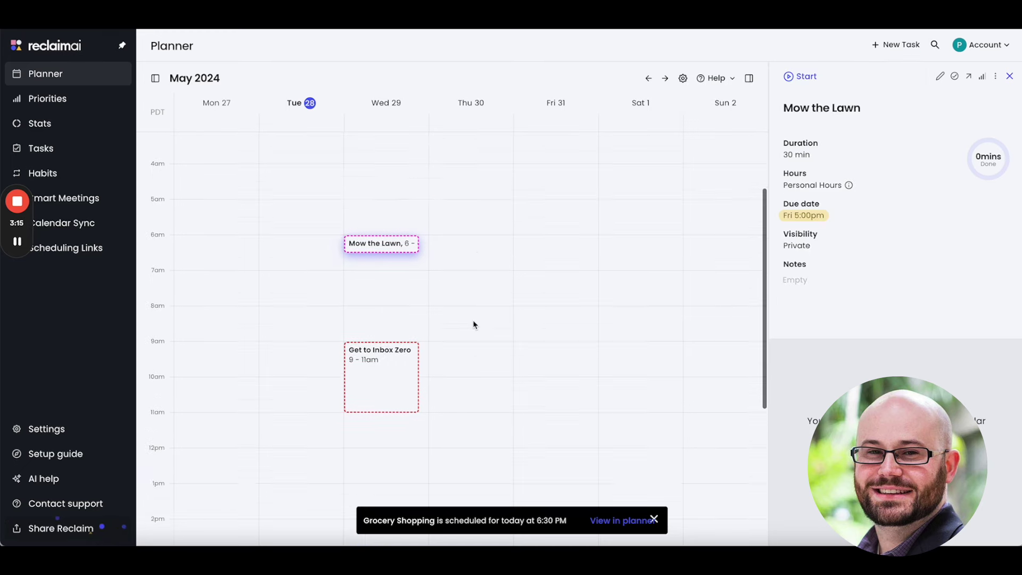
scroll(473, 320, "up", 1)
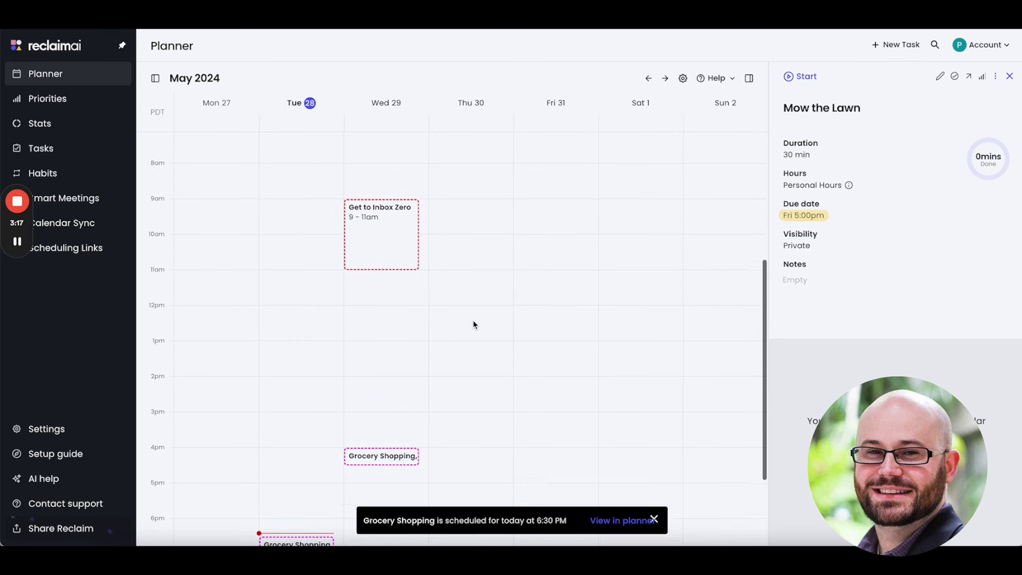
scroll(387, 412, "down", 1)
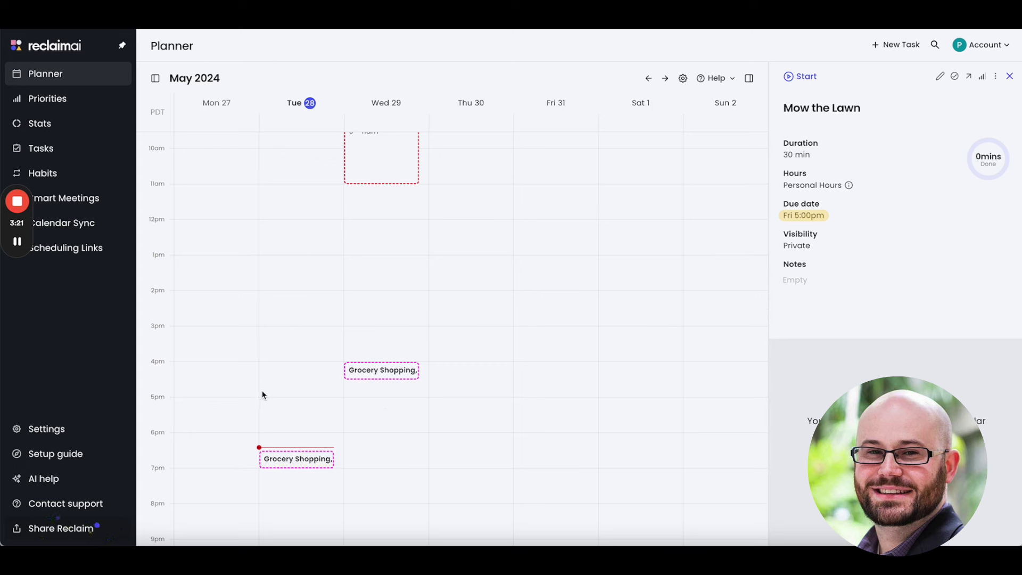
left_click(275, 464)
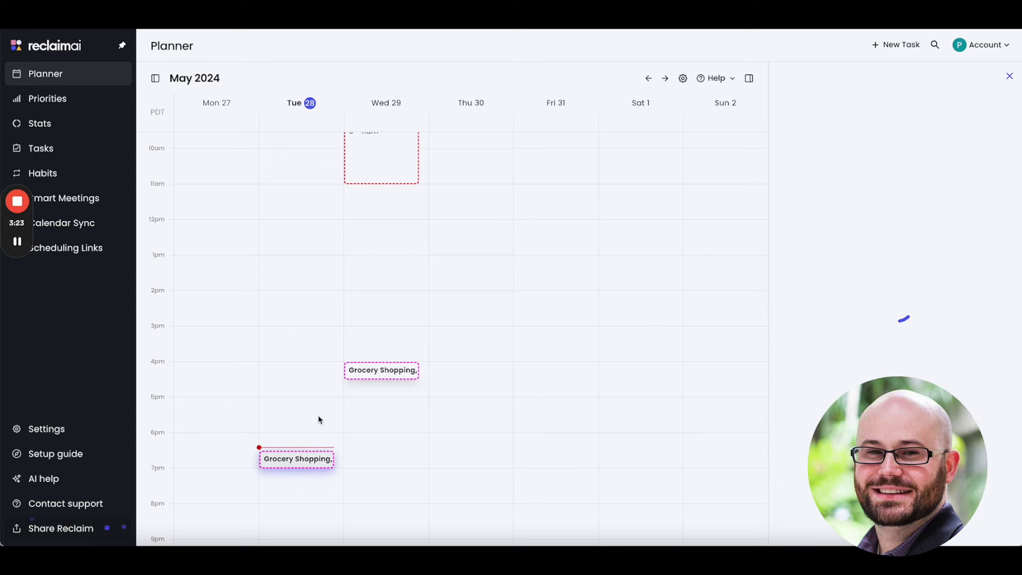
left_click(942, 79)
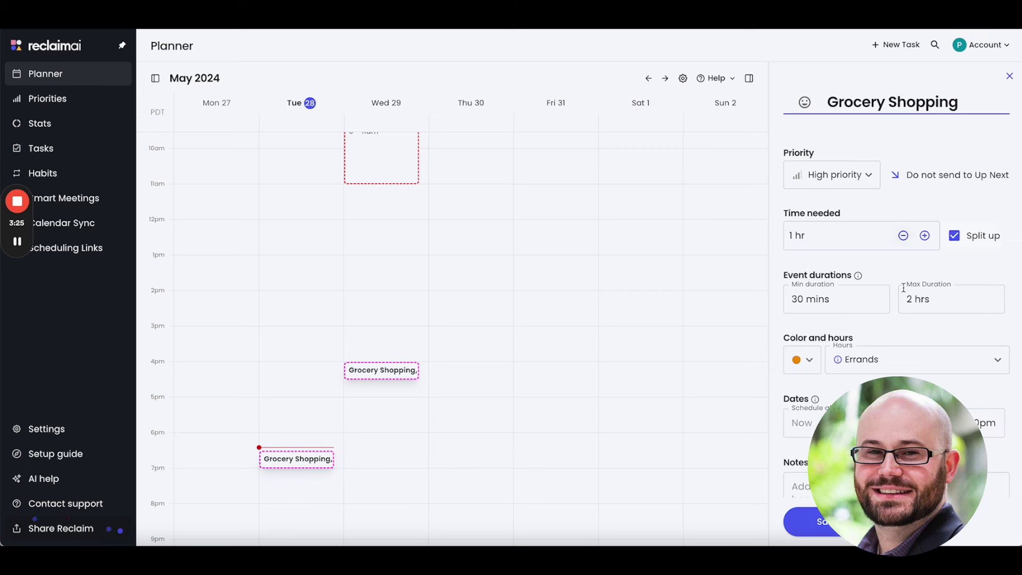
left_click(876, 301)
double_click(844, 302)
triple_click(844, 301)
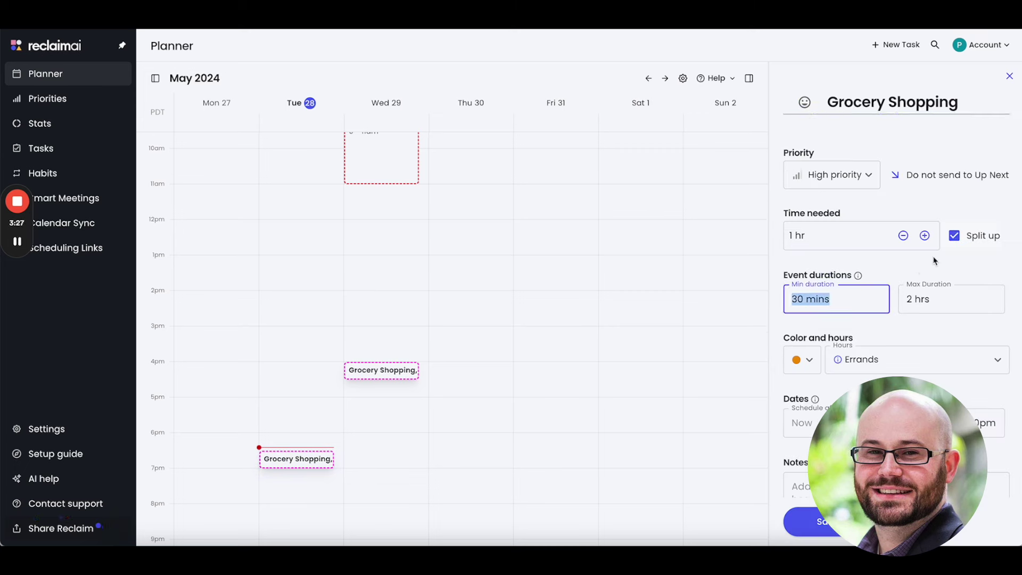
left_click(980, 237)
left_click(814, 522)
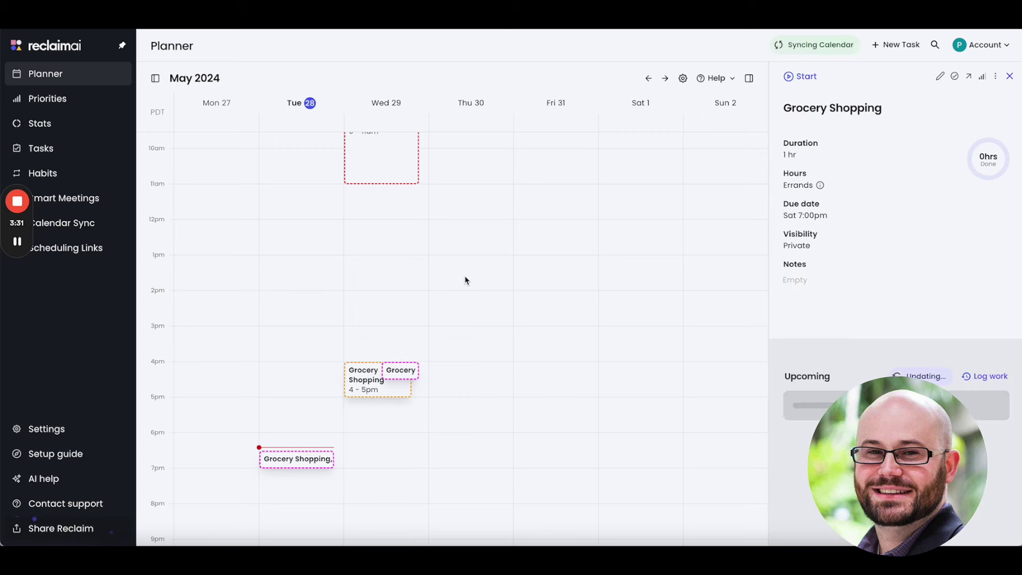
Review the planner, then view the three synced tasks in Google Calendar.
scroll(418, 301, "up", 5)
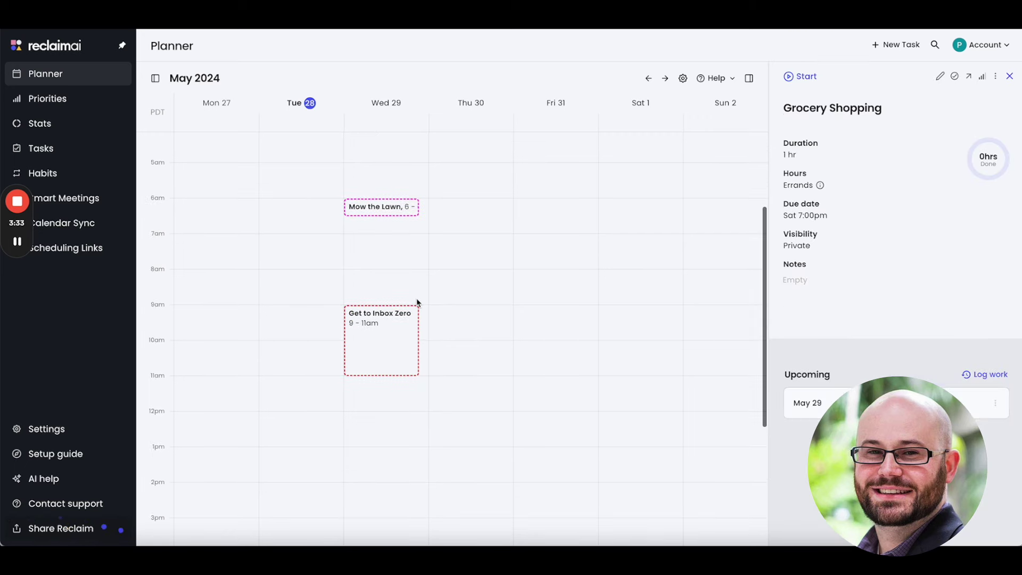
scroll(416, 302, "down", 2)
scroll(416, 302, "up", 3)
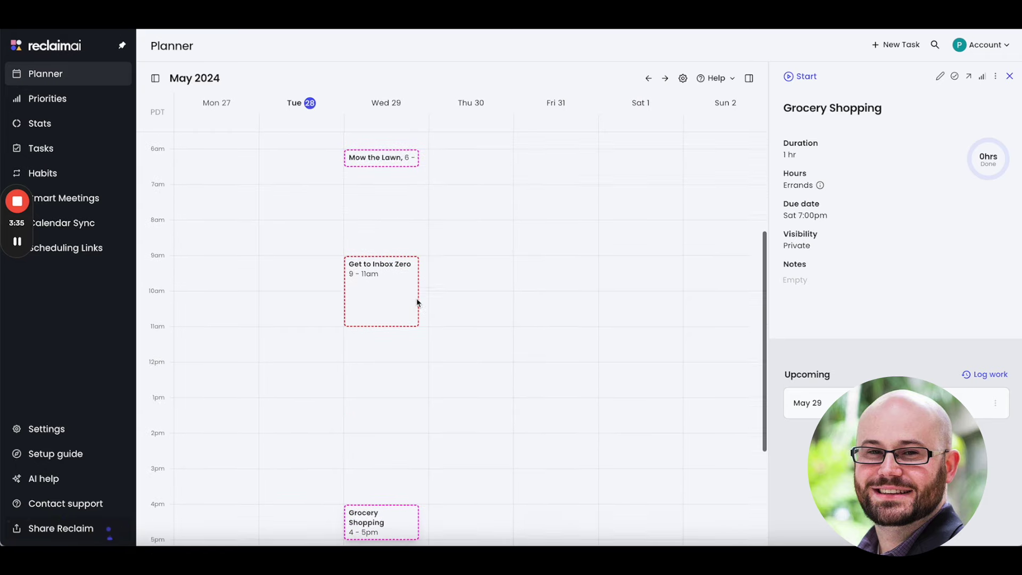
key("alt+Tab")
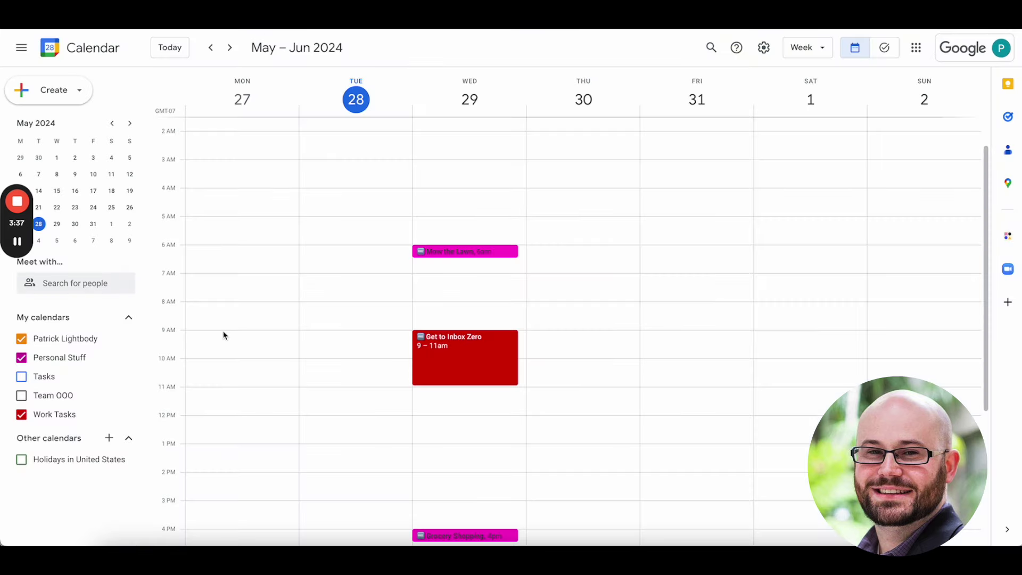
left_click(21, 358)
left_click(22, 415)
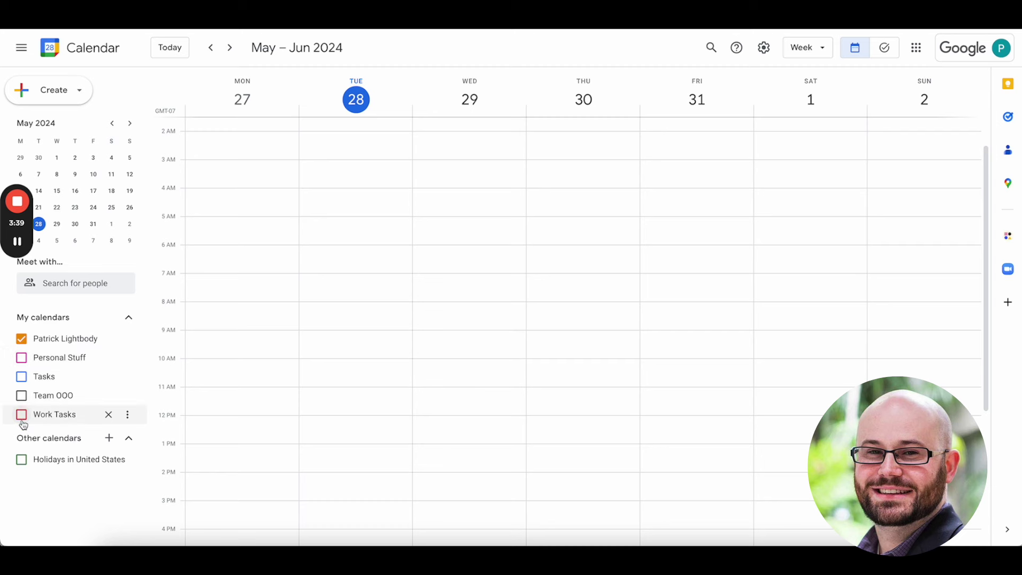
left_click(21, 358)
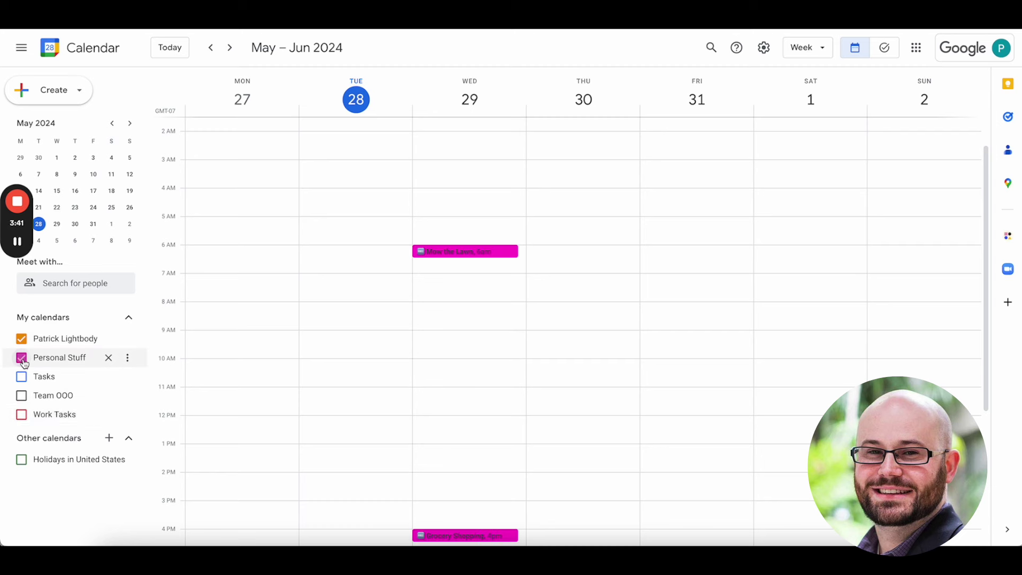
left_click(22, 418)
left_click(128, 358)
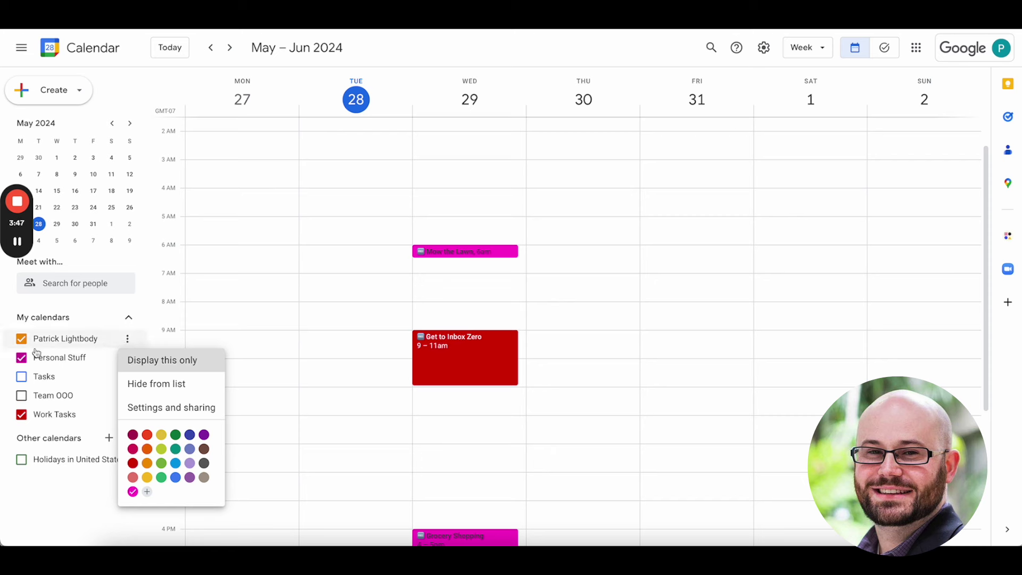
left_click(383, 268)
key("Escape")
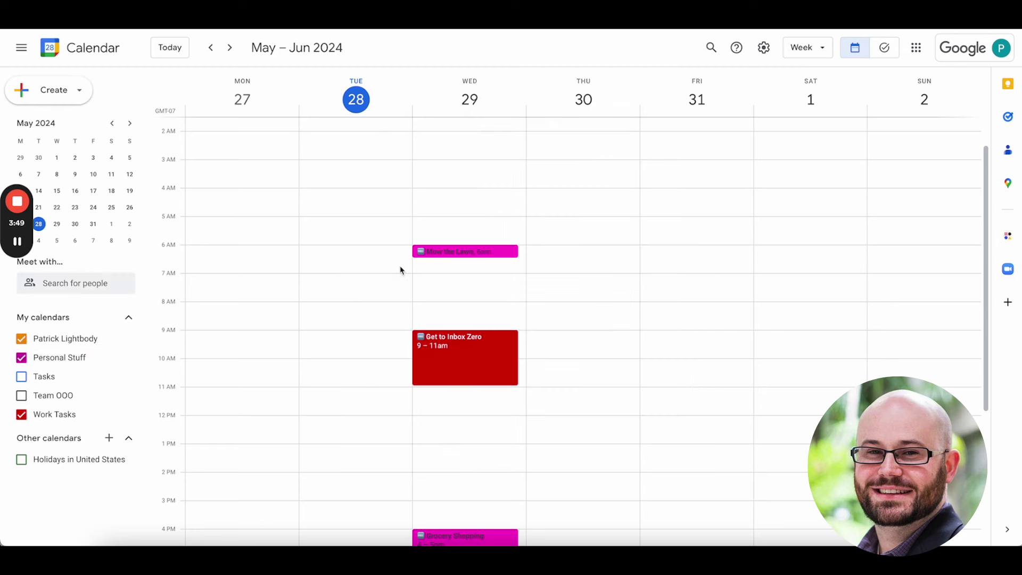
left_click_drag(524, 251, 524, 273)
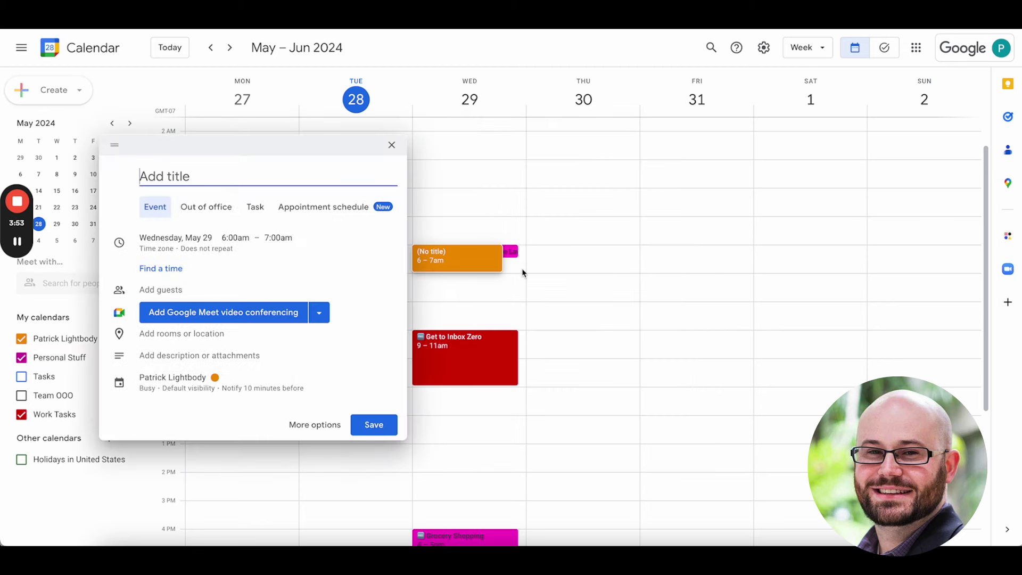
Create a 'Meeting' event on Wednesday 6–7am, overlapping Mow the Lawn.
type("Meeting")
key("Return")
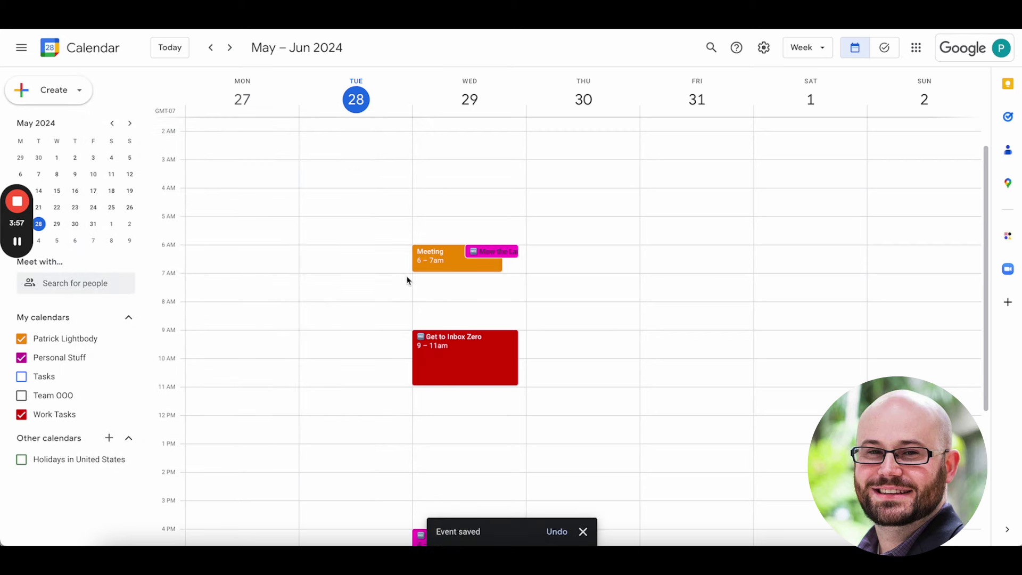
left_click(435, 260)
key("Escape")
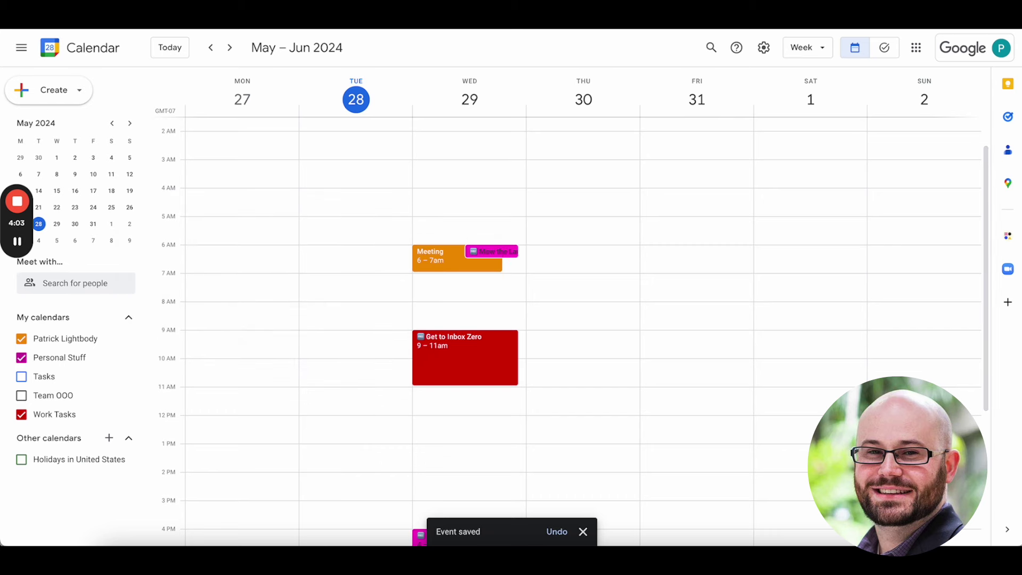
Check Reclaim.ai, then back in Google Calendar bring up the Personal Stuff calendar's options.
key("ctrl+Tab")
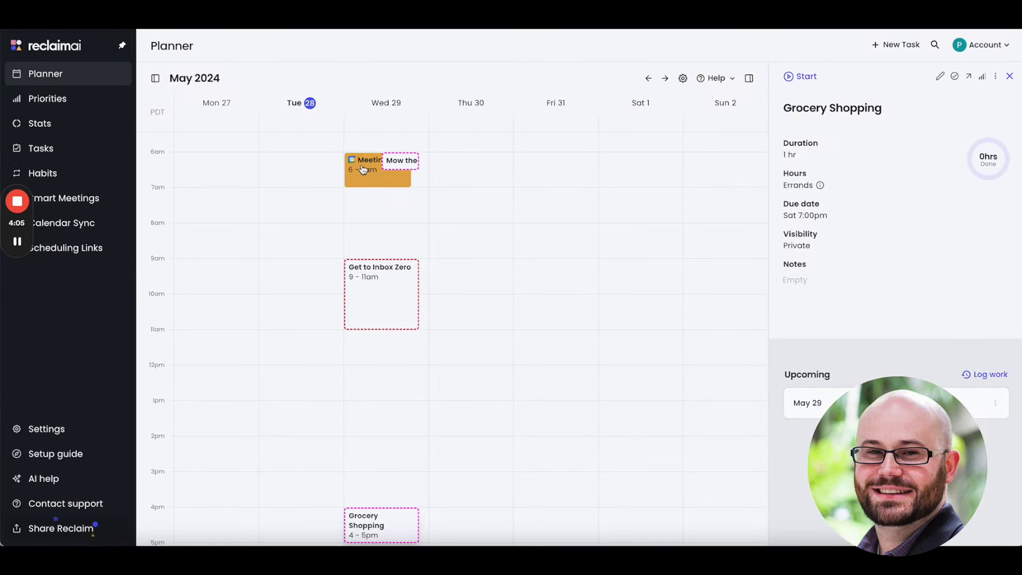
key("ctrl+Tab")
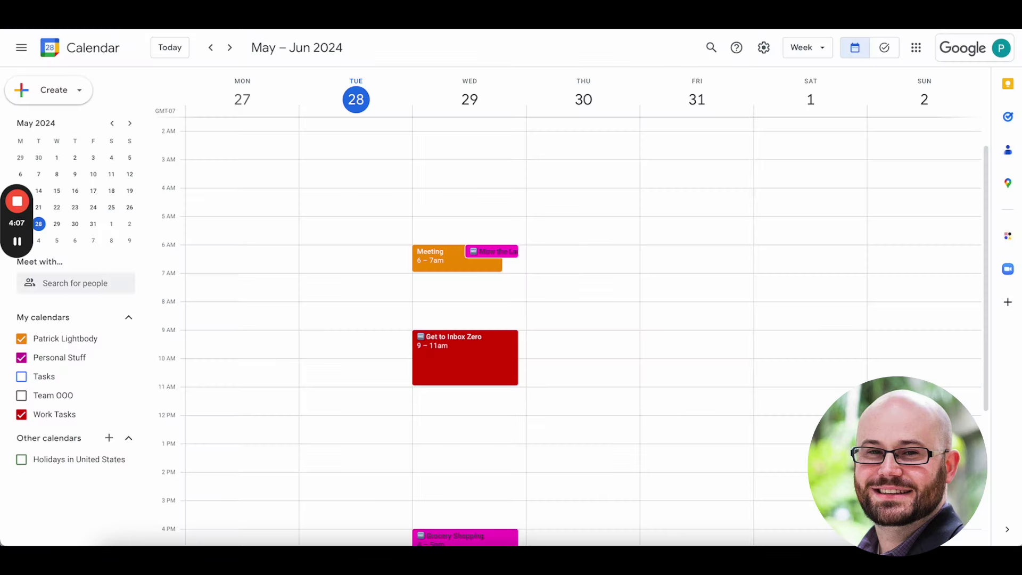
left_click(128, 360)
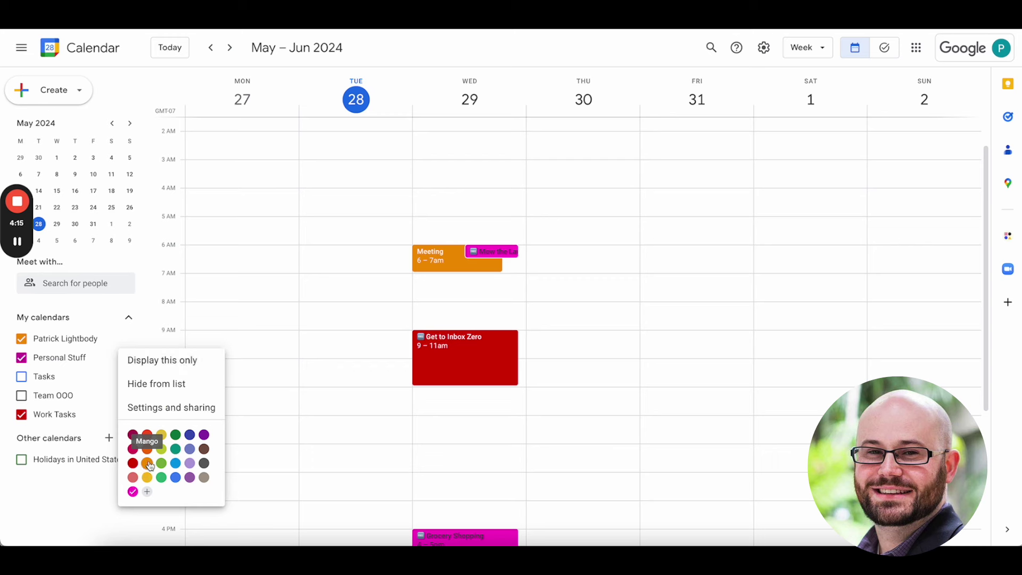
Recolour Personal Stuff from orange to green, and Work Tasks from red to yellow.
left_click(148, 461)
left_click(131, 360)
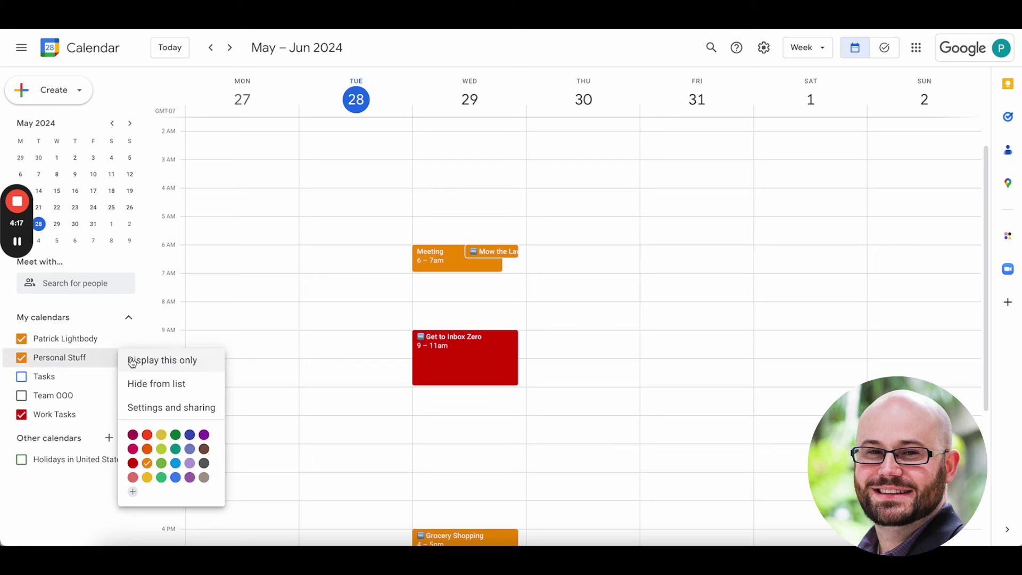
left_click(161, 449)
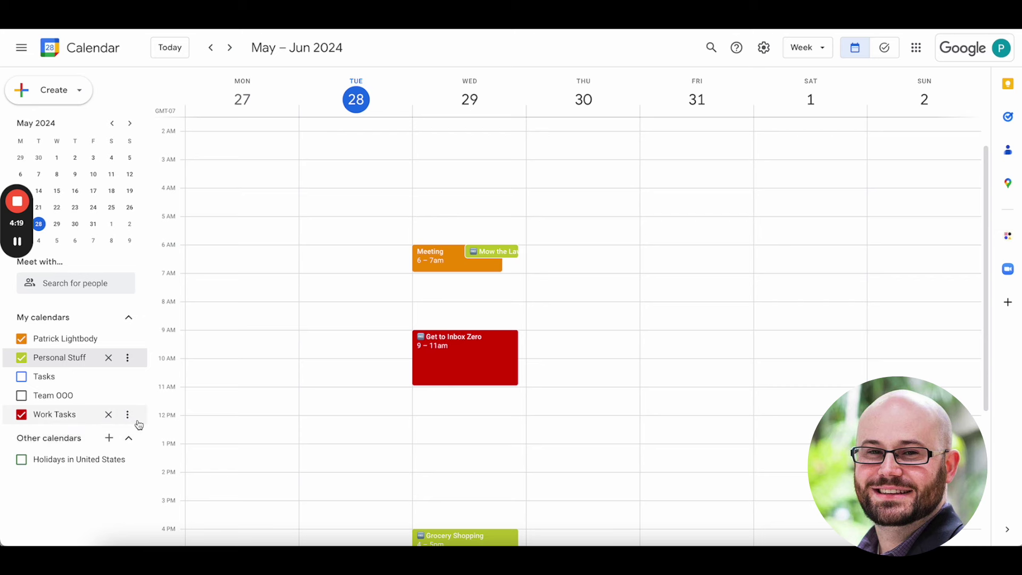
left_click(127, 414)
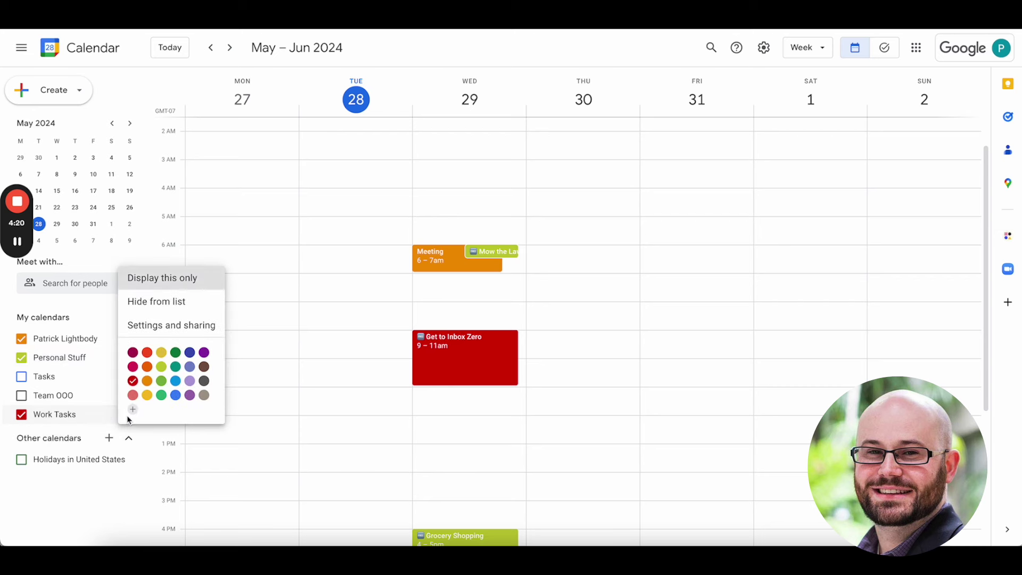
left_click(147, 395)
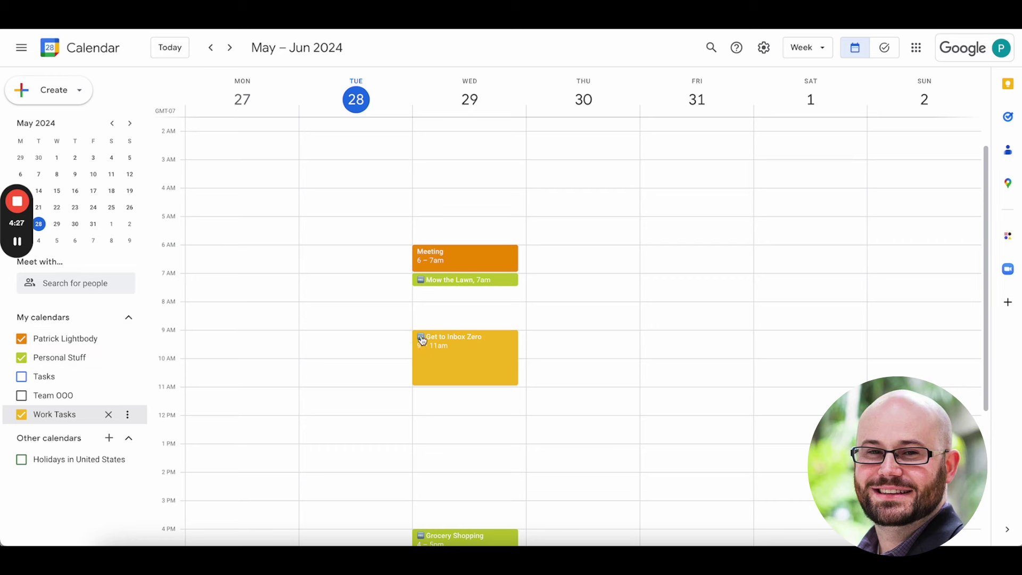
scroll(410, 344, "down", 1)
left_click(22, 357)
left_click(22, 358)
left_click(22, 358)
left_click(22, 357)
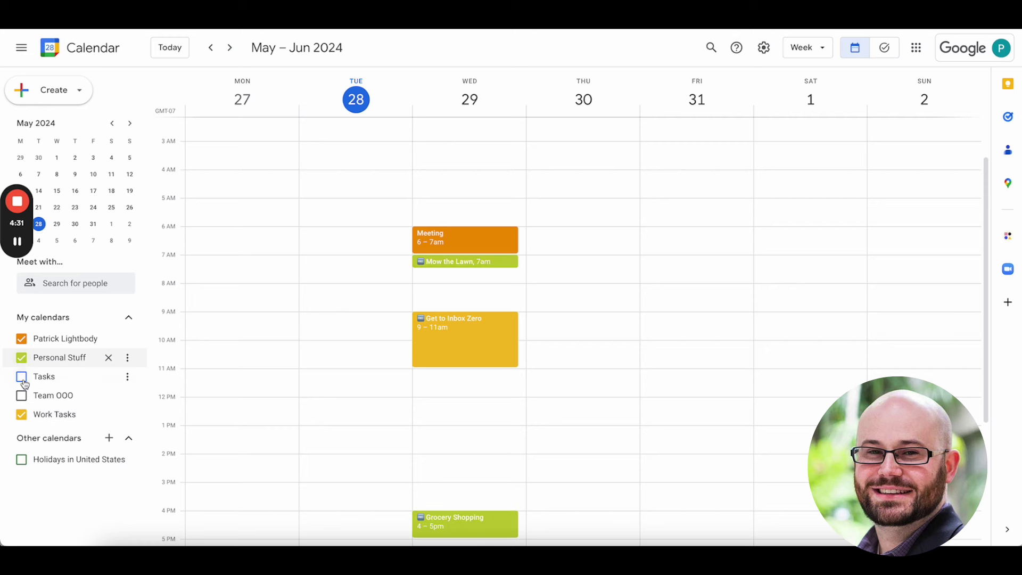
left_click(22, 419)
left_click(22, 420)
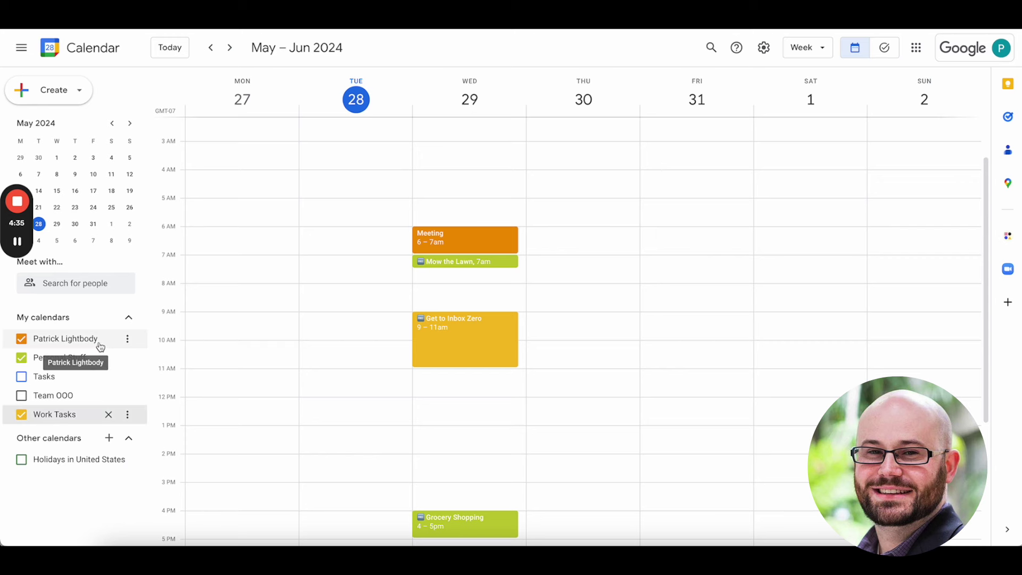
left_click(22, 358)
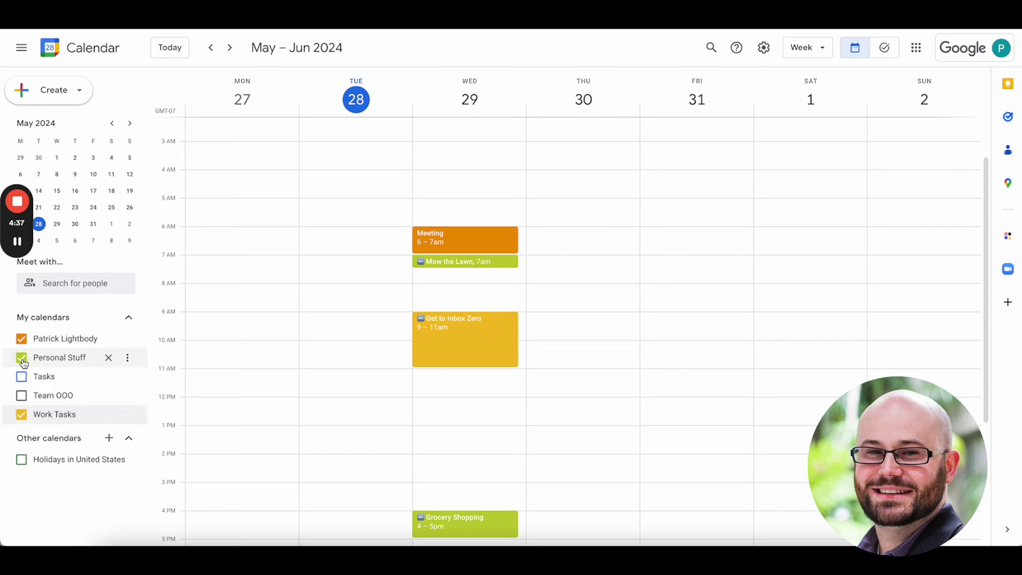
left_click(23, 416)
left_click(21, 415)
left_click(21, 358)
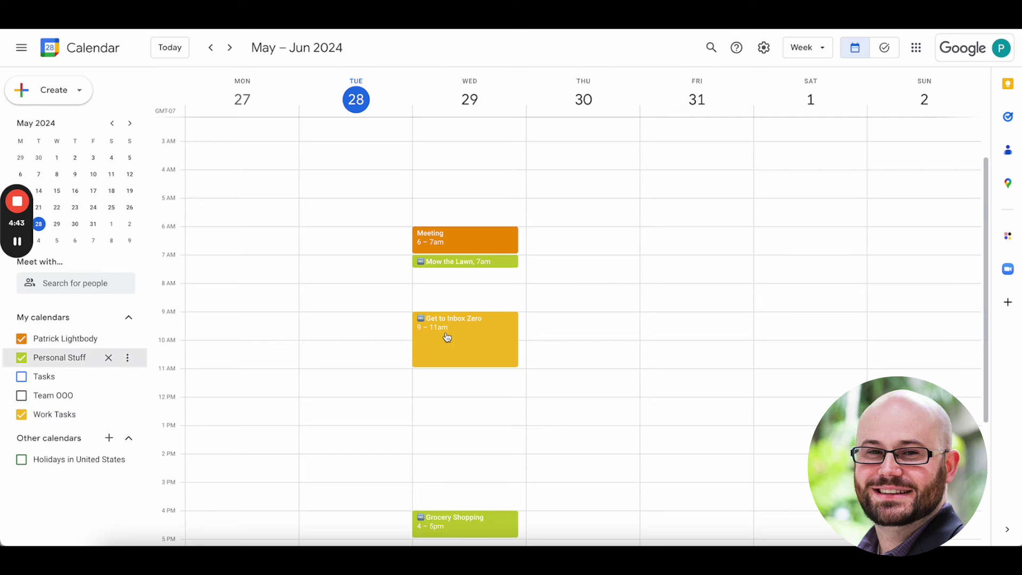
left_click(127, 339)
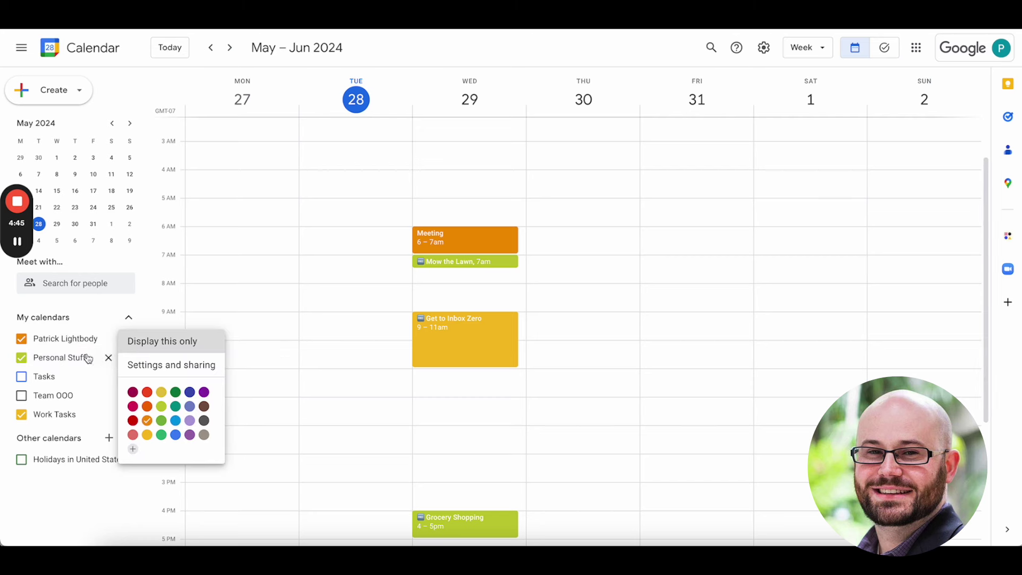
left_click(141, 304)
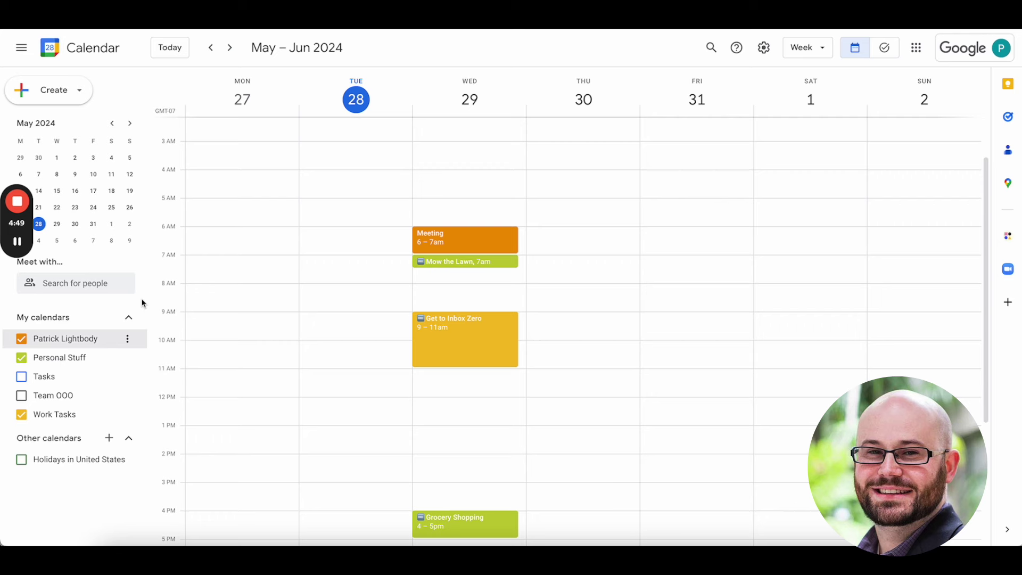
left_click(554, 242)
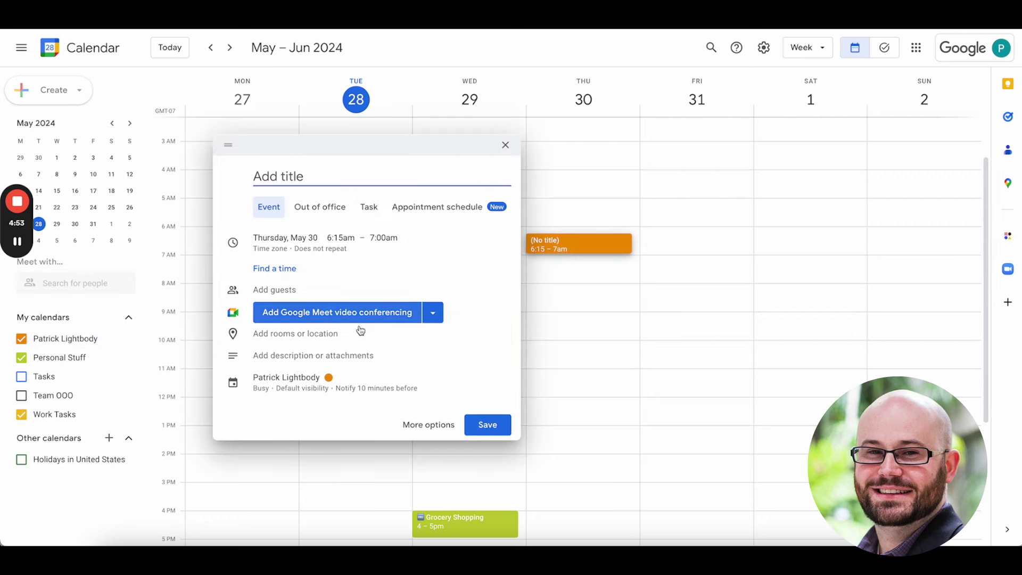
left_click(505, 144)
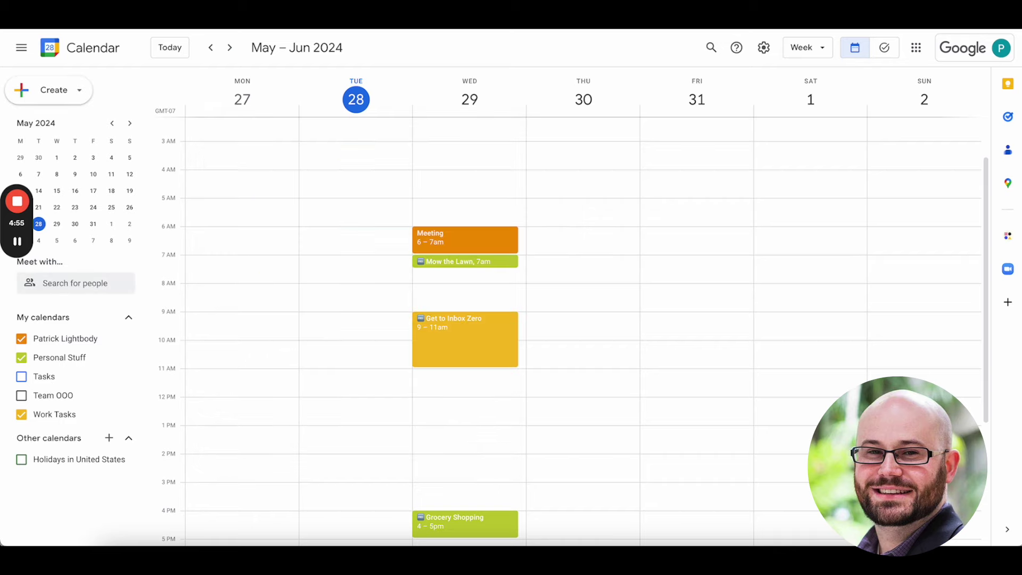
key("ctrl+Tab")
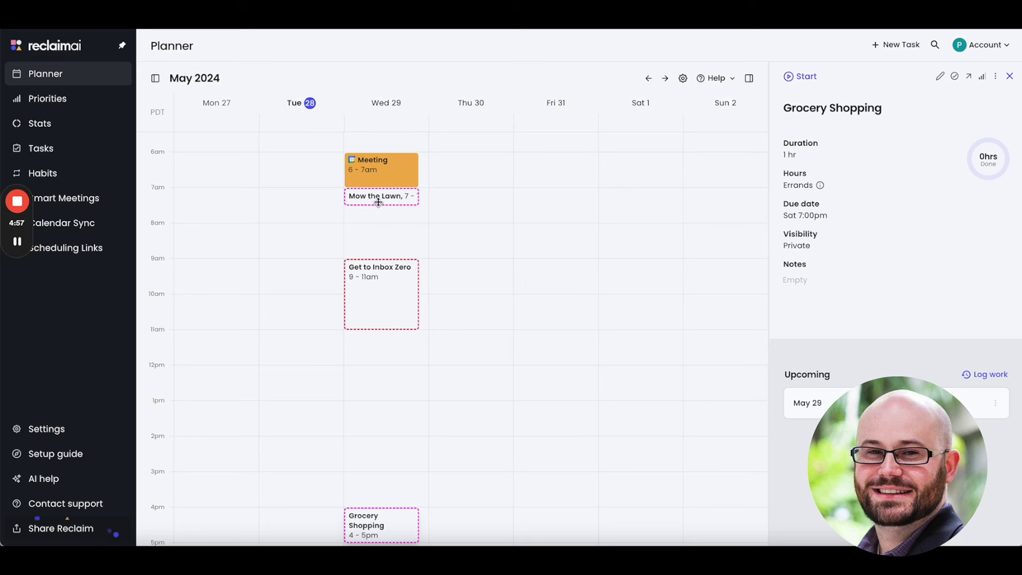
Edit Get to Inbox Zero so its due date is May 28 instead of Friday, and save.
left_click(370, 269)
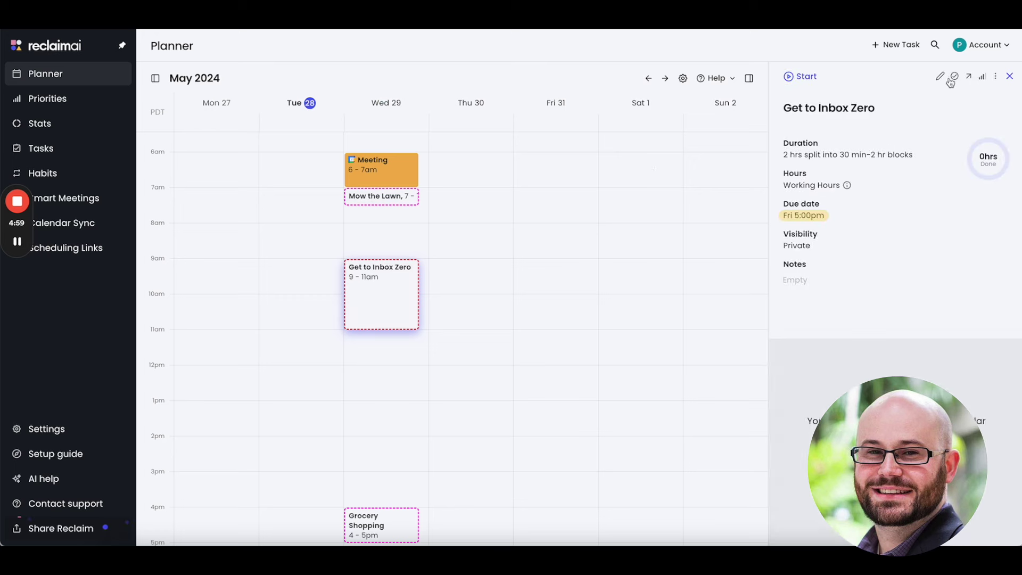
left_click(938, 79)
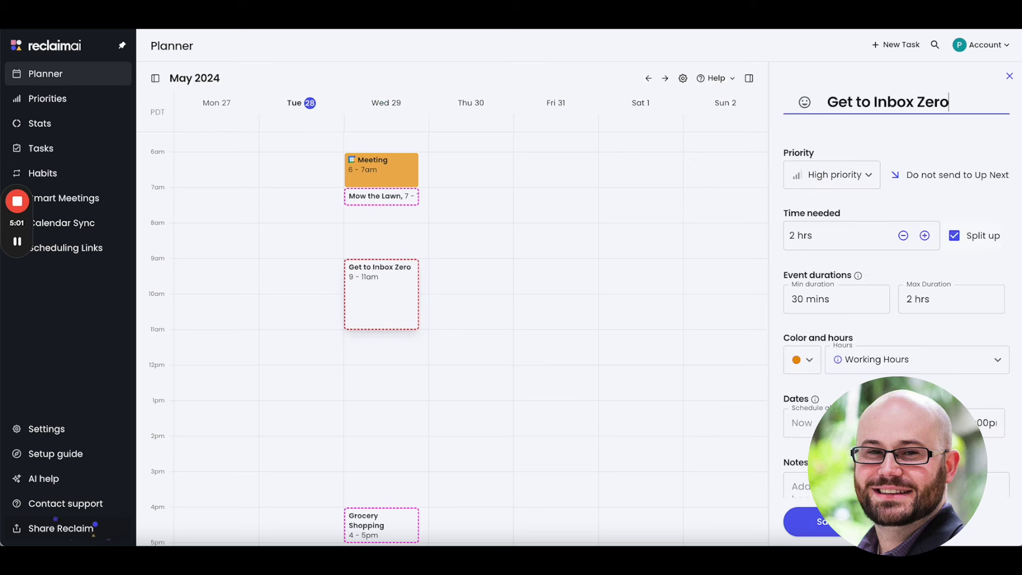
left_click(989, 423)
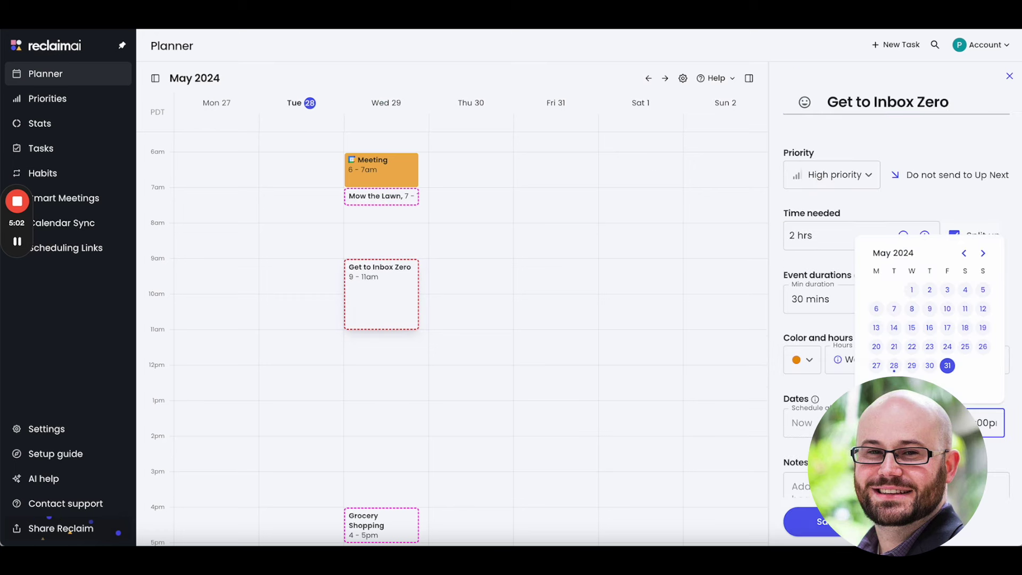
left_click(895, 365)
left_click(812, 522)
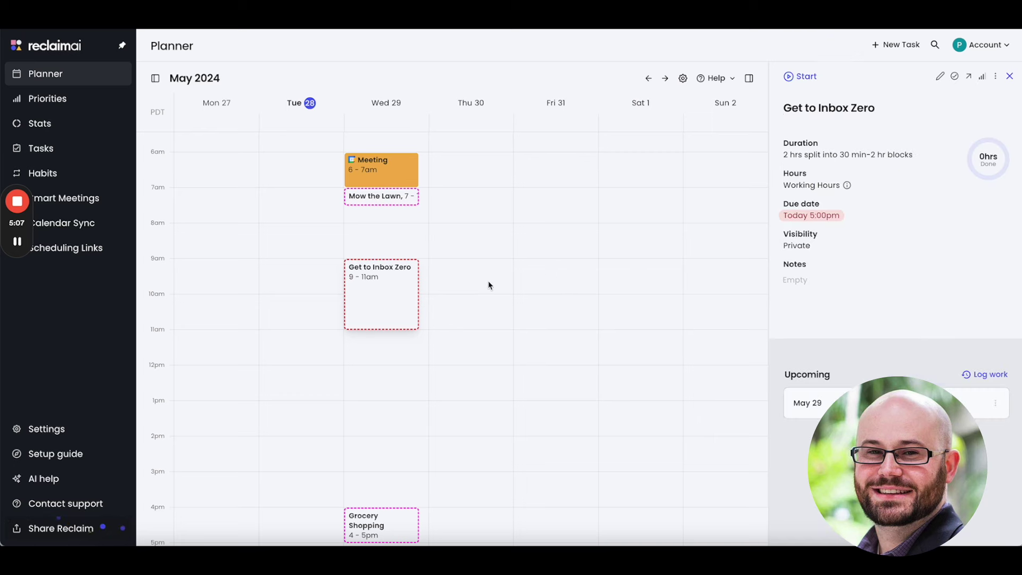
Back in the Google Calendar week view, look over the Get to Inbox Zero event's details.
key("ctrl+Tab")
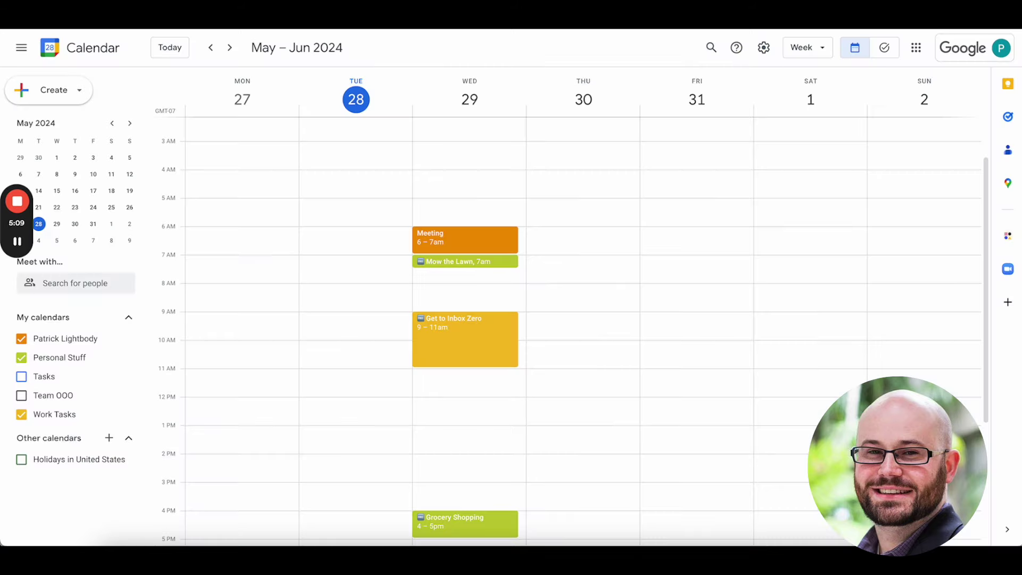
left_click(452, 325)
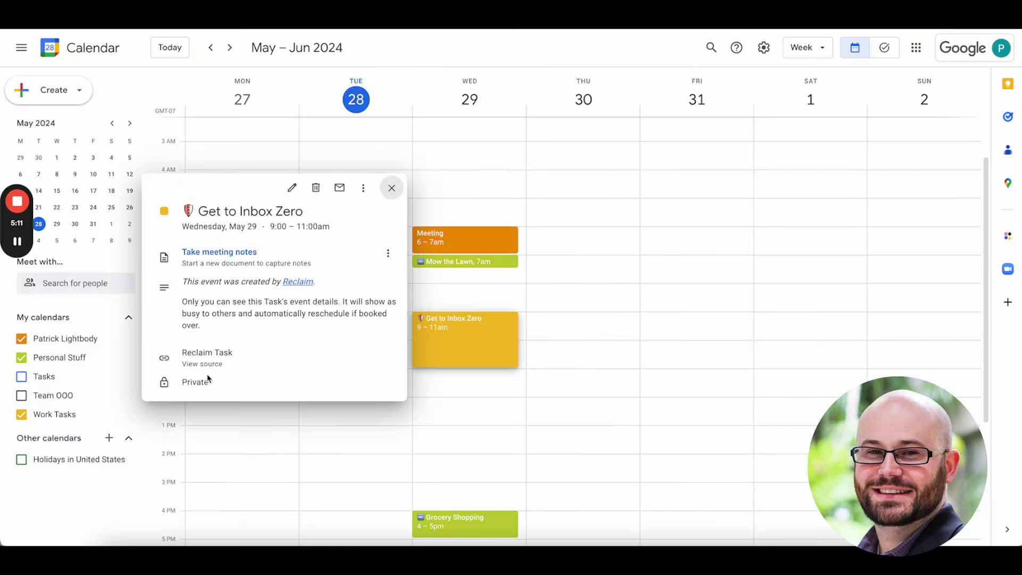
left_click(547, 218)
Draft a new event for Thursday 6–7:15am and expand it into the full event editor.
left_click_drag(550, 233, 551, 259)
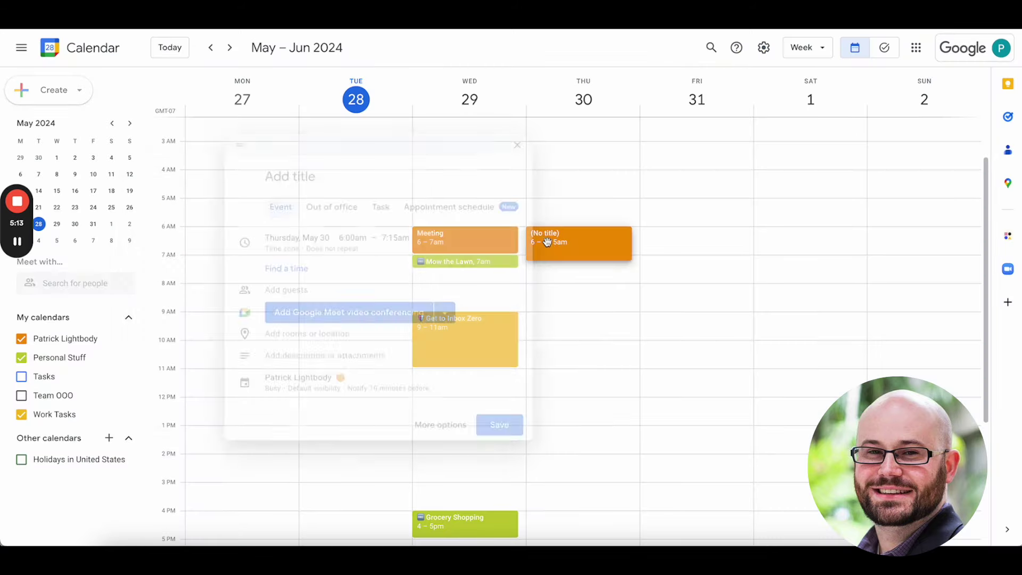
left_click(284, 290)
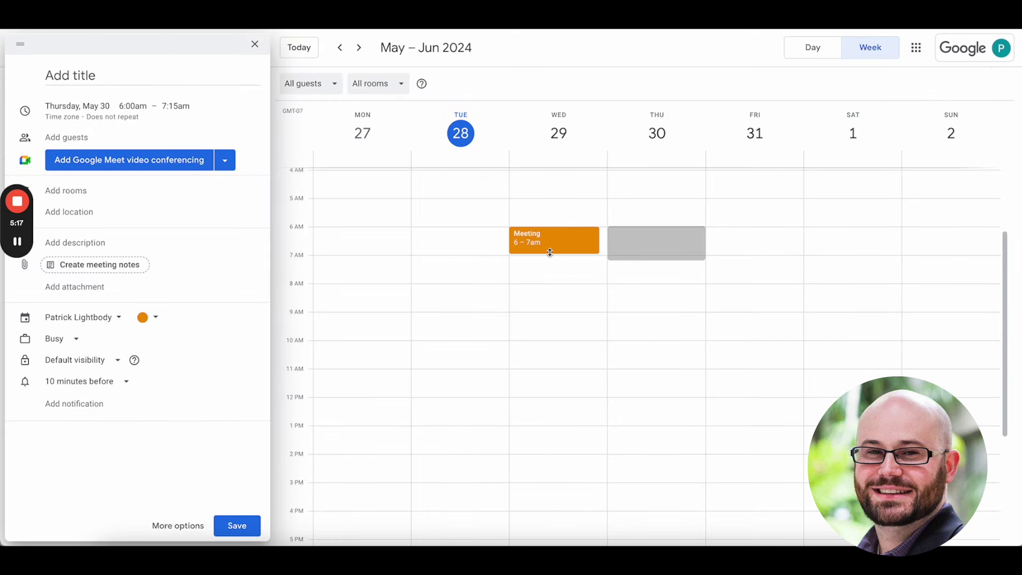
mouse_move(550, 251)
Discard the unsaved Thursday event, then hide and reshow the Work Tasks calendar.
left_click(255, 45)
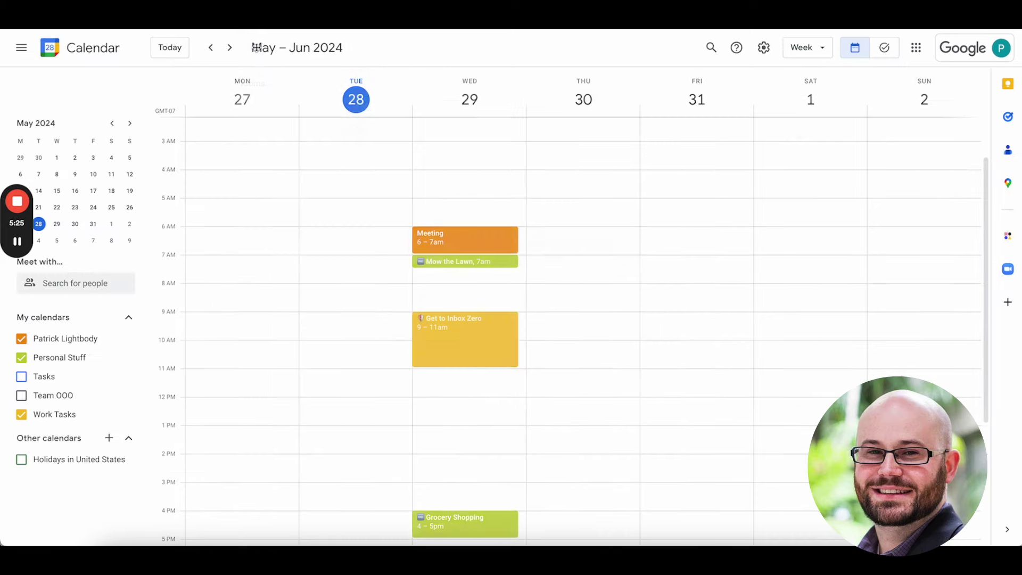
left_click(19, 418)
left_click(20, 416)
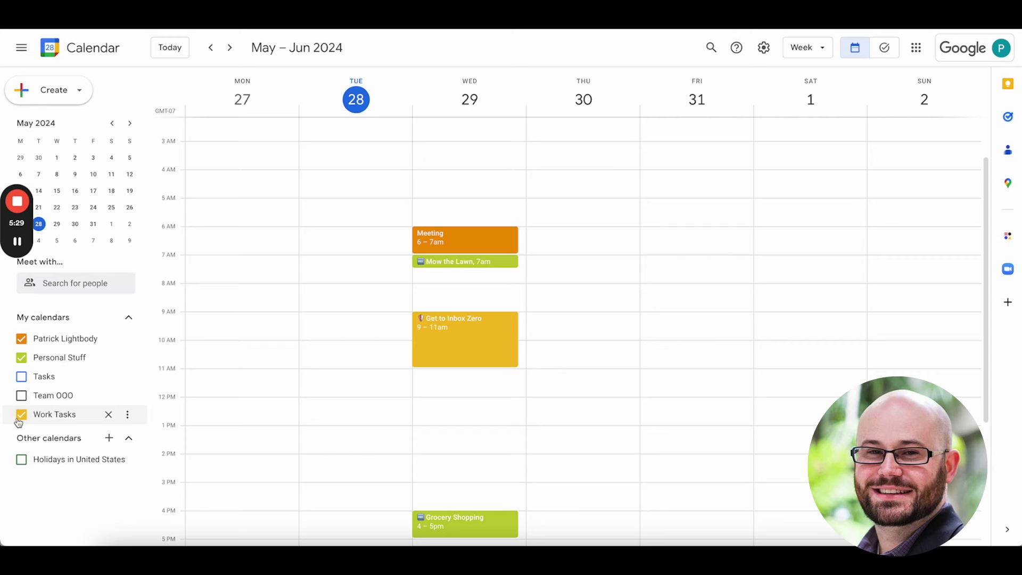